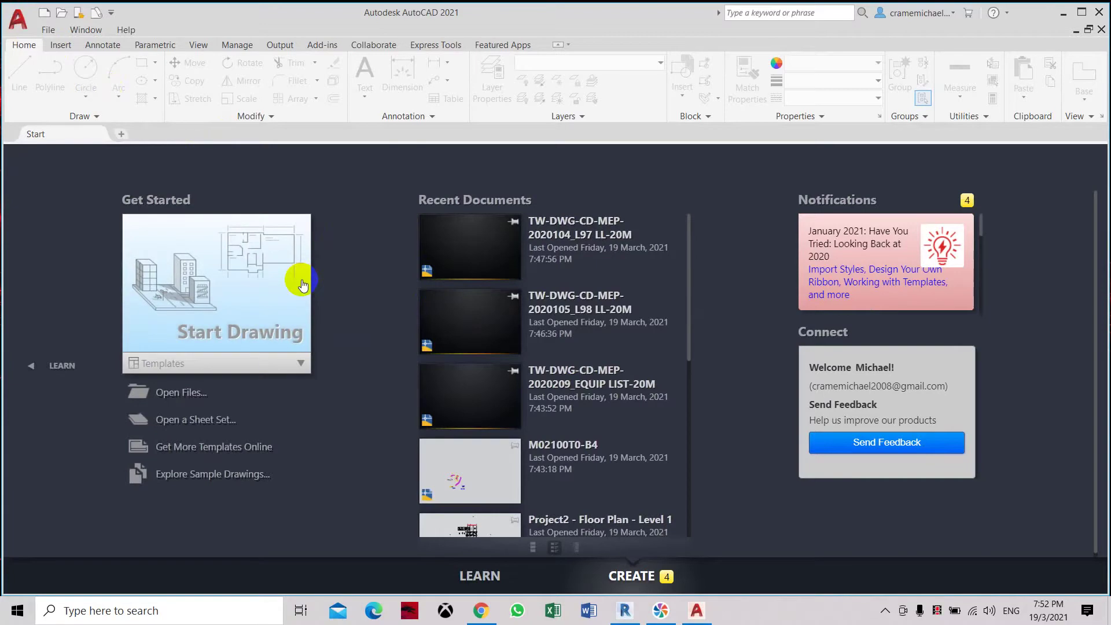
Step: Bring up the File menu from the start page
left_click(48, 29)
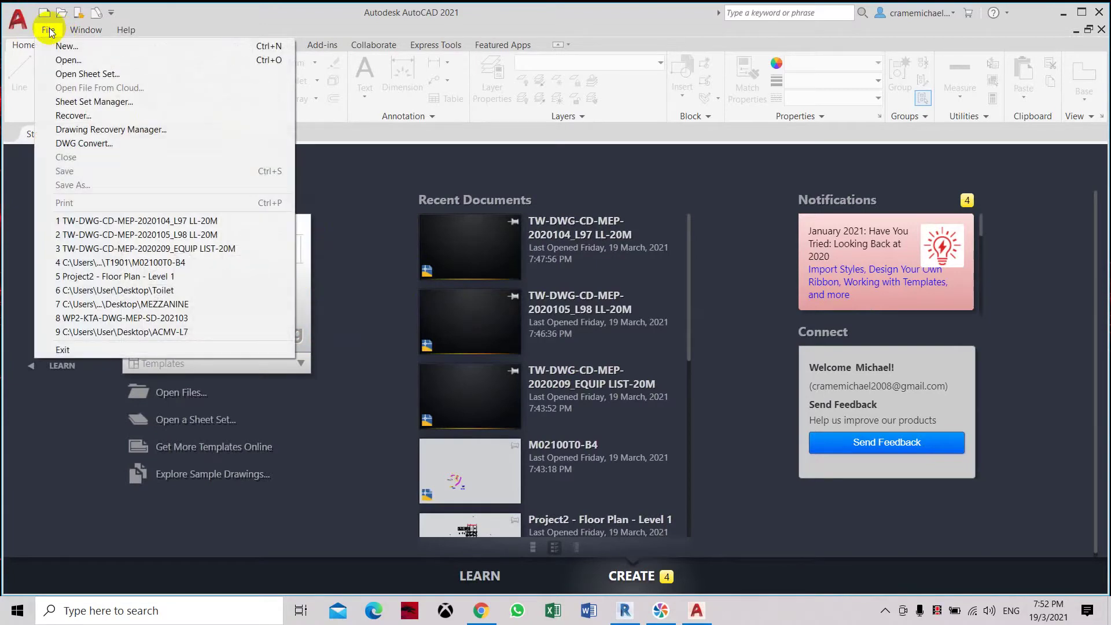
Step: Open TW-DWG-CD-MEP-2020104_L97 LL-20M.dwg from Desktop\DRAWING TO PLOT
left_click(65, 60)
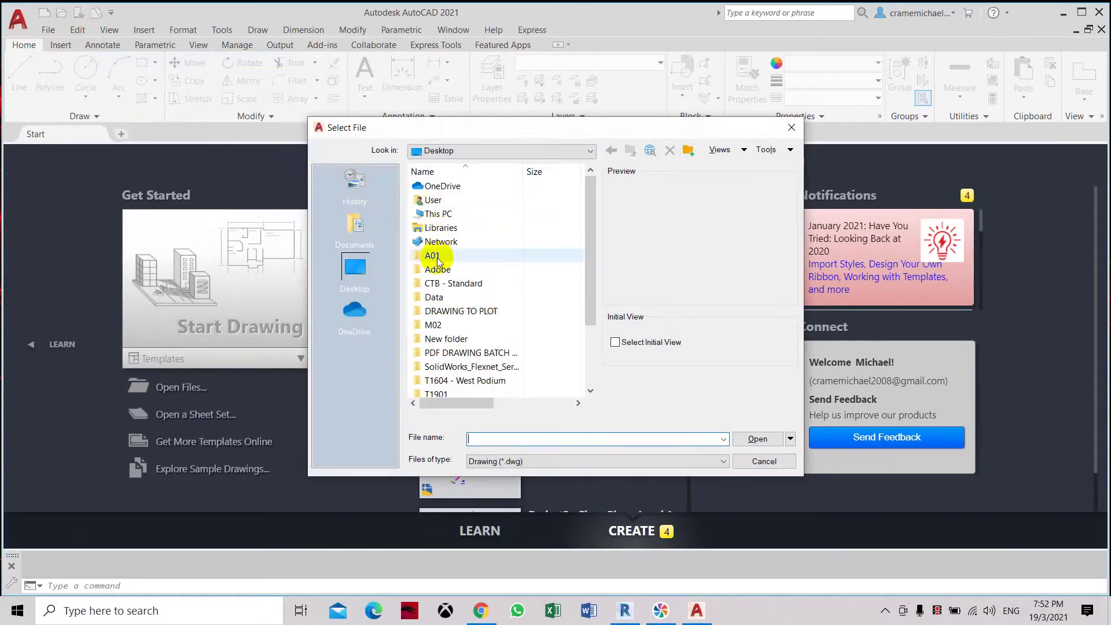
left_click(470, 315)
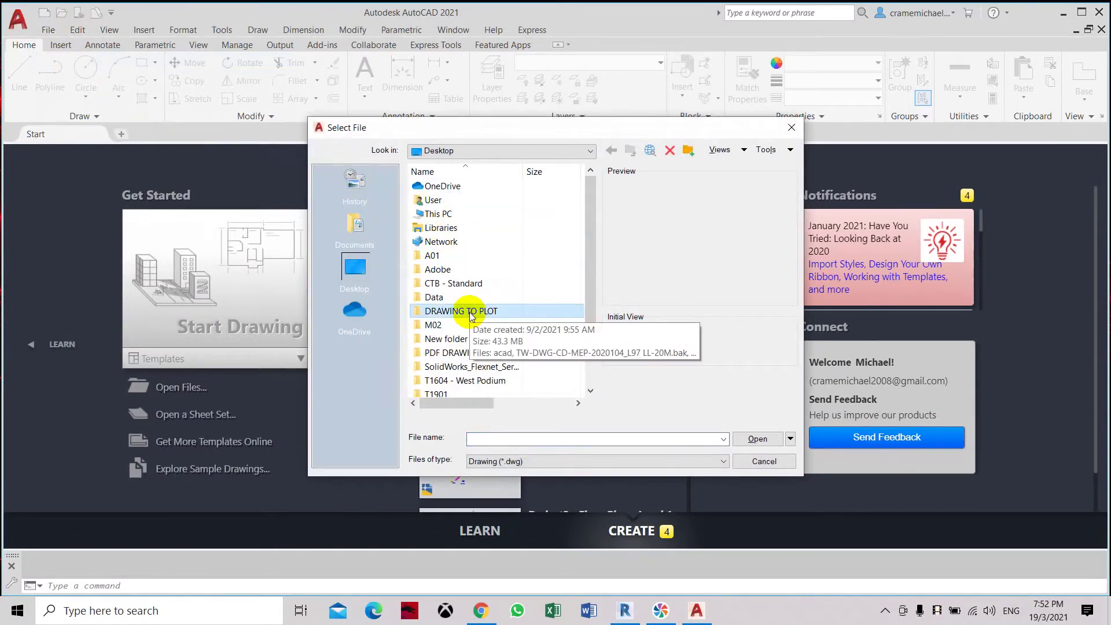
double_click(469, 315)
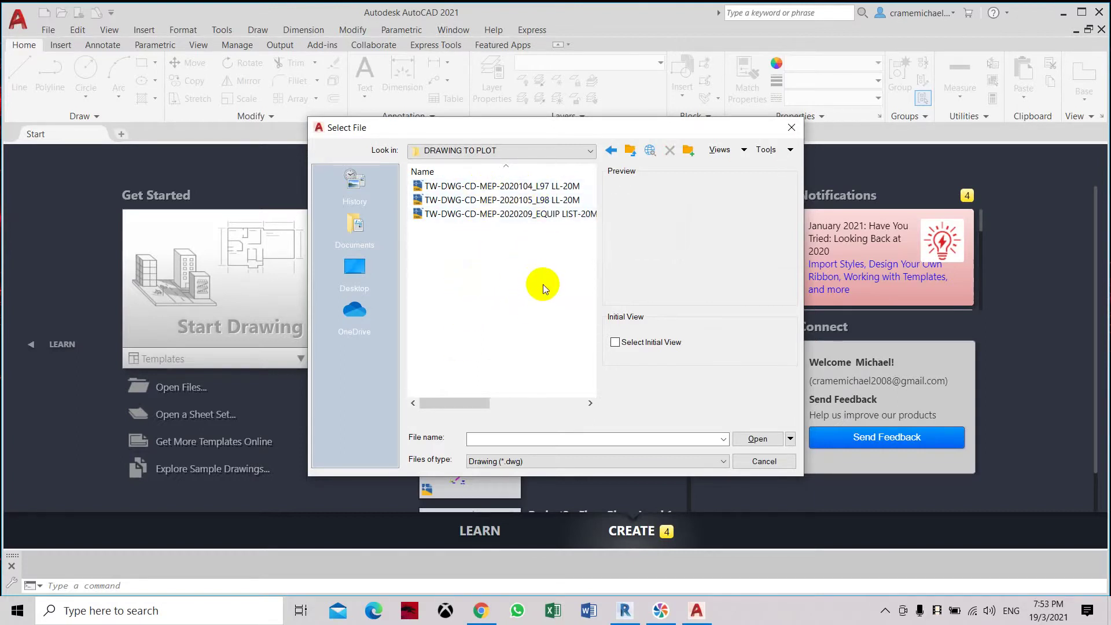
double_click(501, 191)
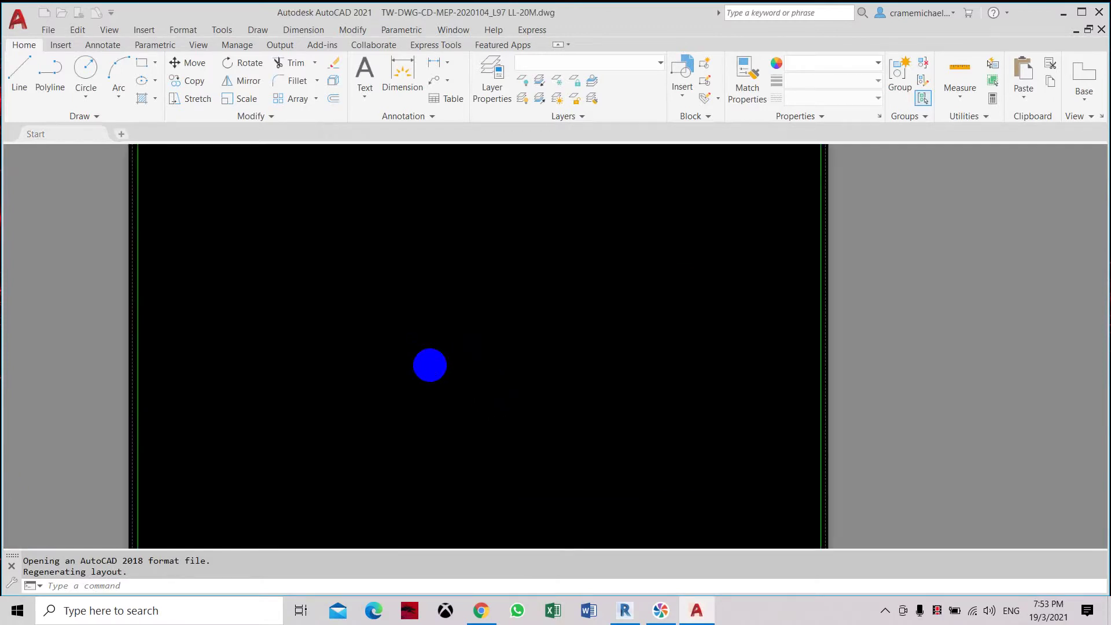
scroll(455, 302, "down", 5)
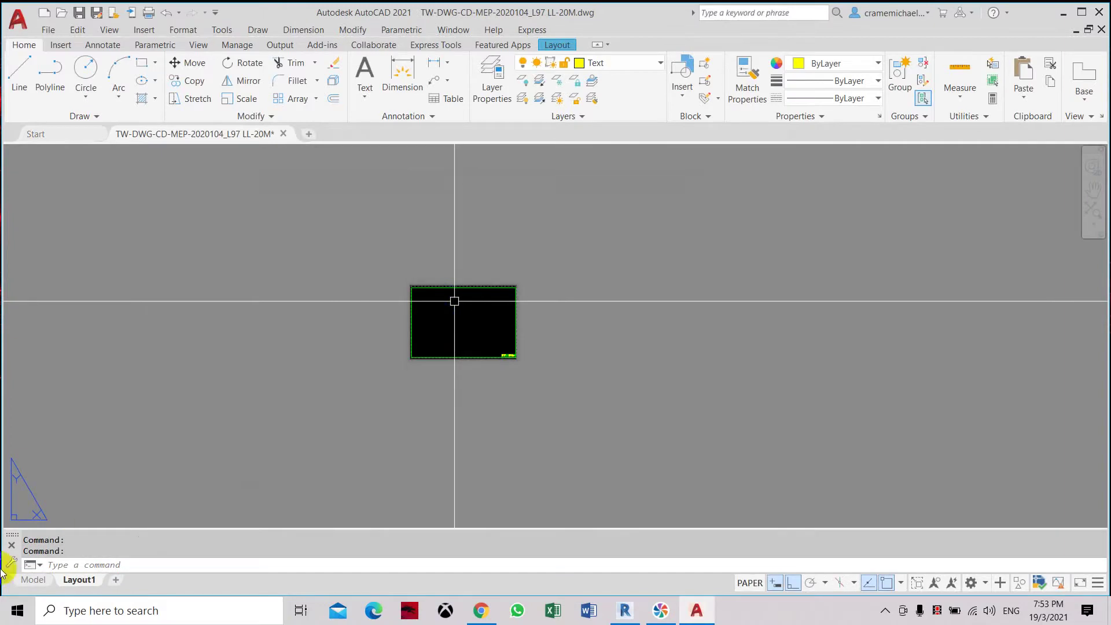
Step: Create a new MVIEW viewport on Layout1 with two corners inside the title border
left_click(33, 580)
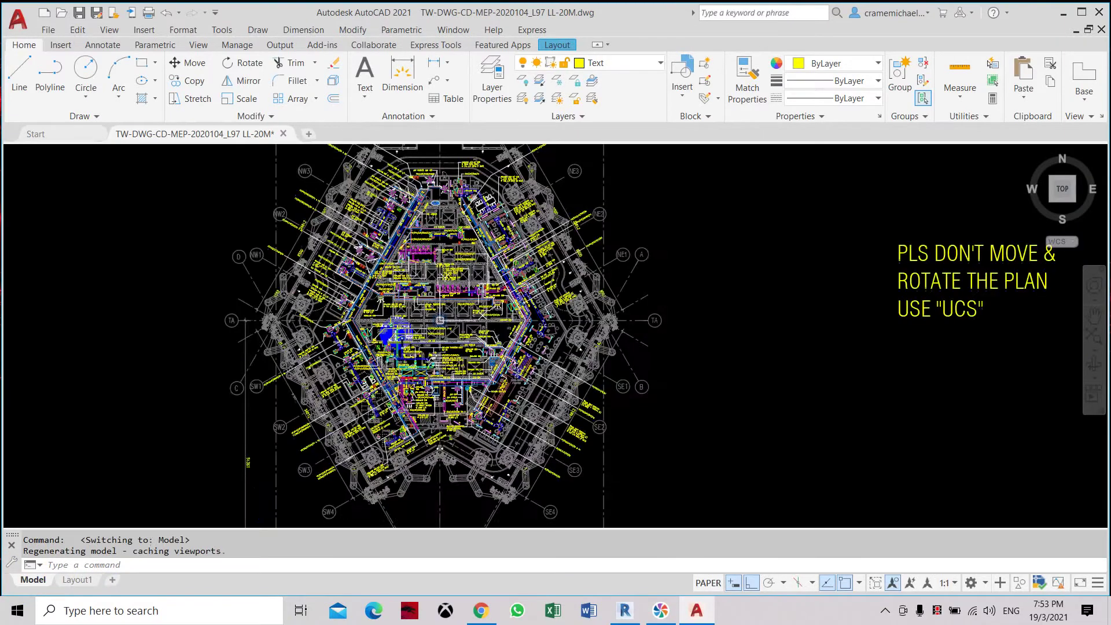
left_click(78, 580)
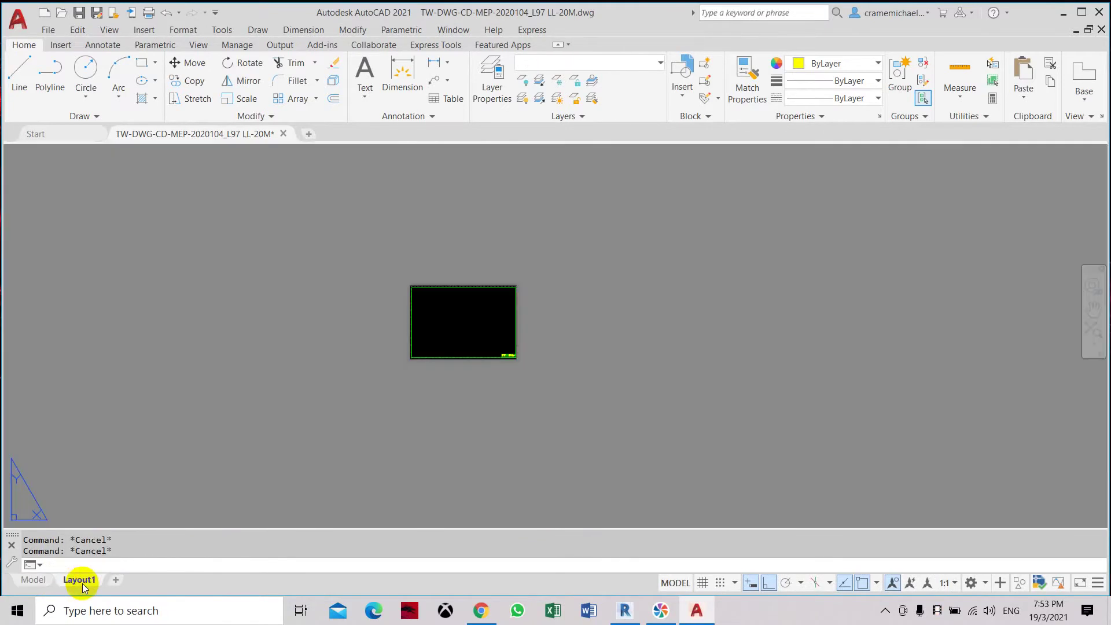
scroll(426, 318, "up", 3)
scroll(436, 355, "up", 2)
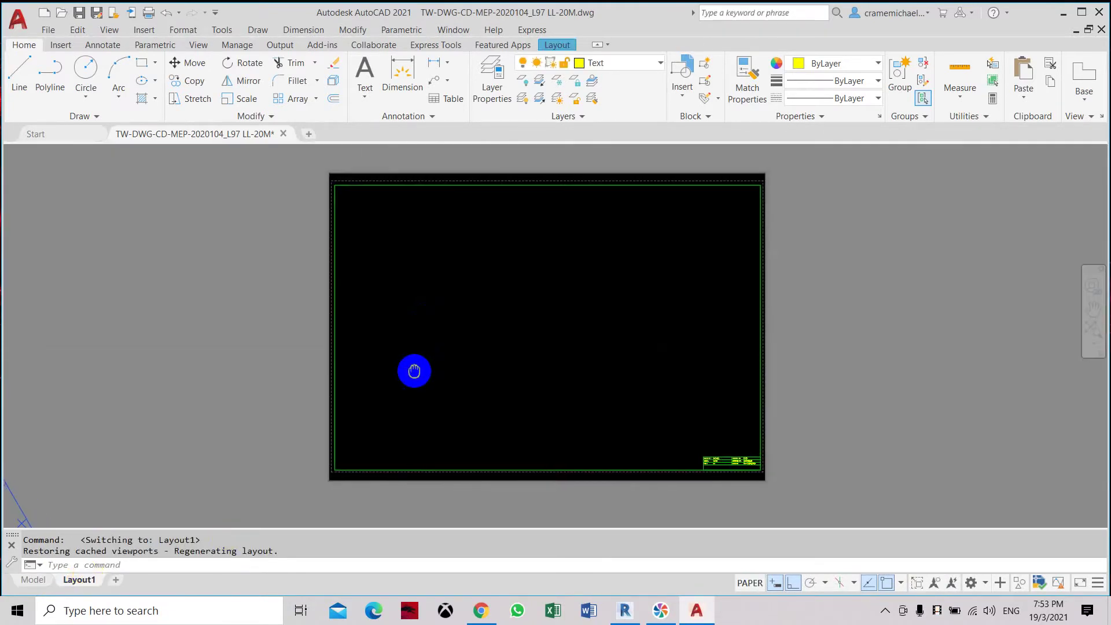
middle_click_drag(416, 370, 415, 371)
type("mv")
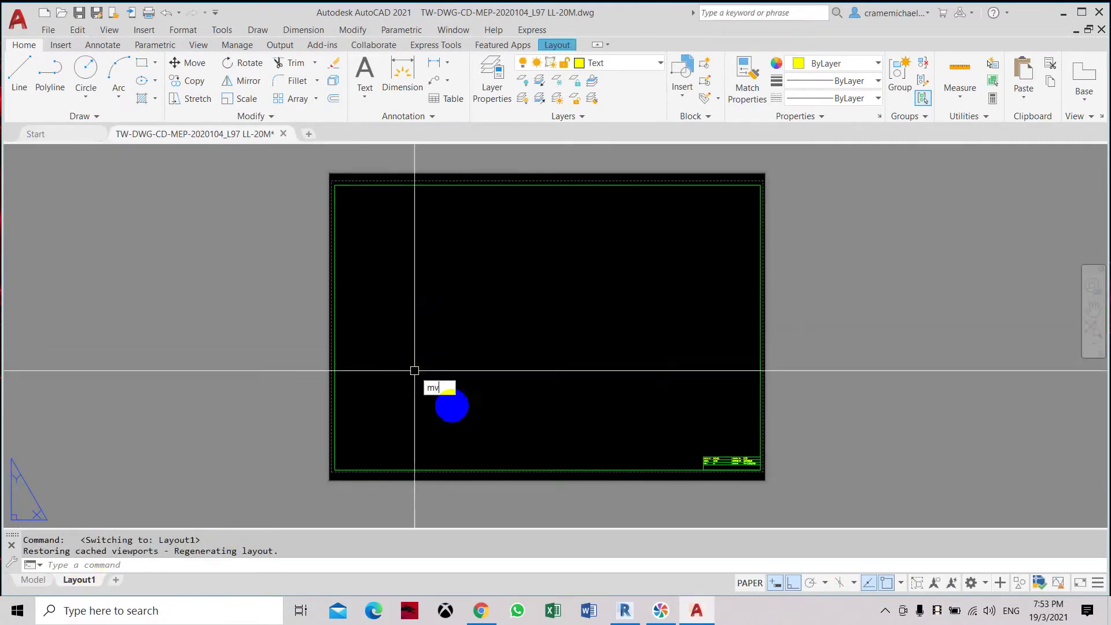
key("Return")
left_click(390, 435)
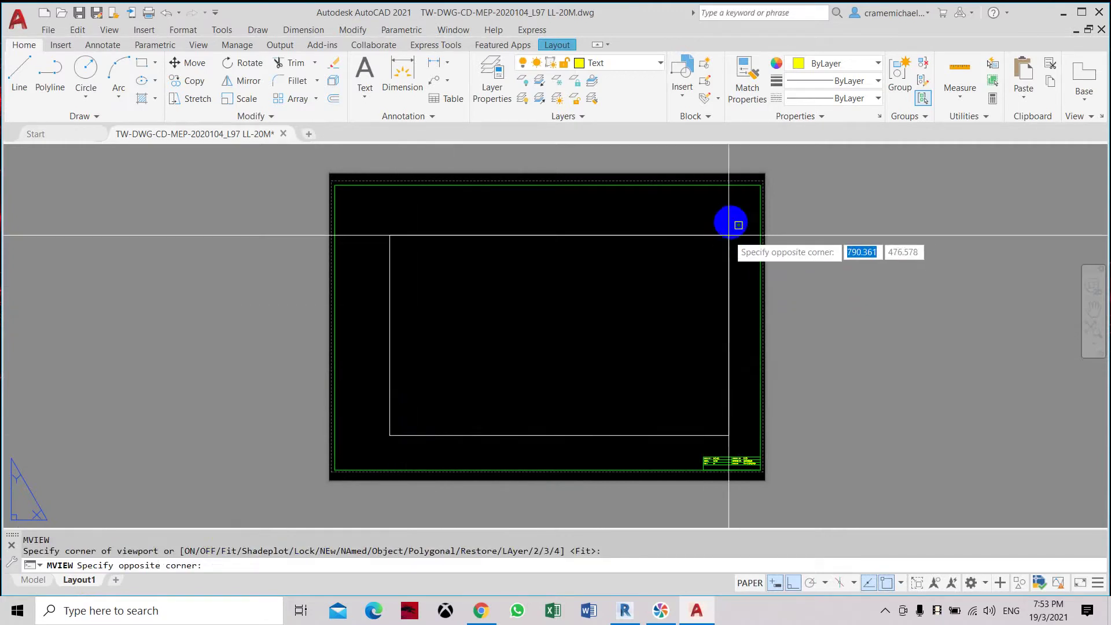
left_click(731, 214)
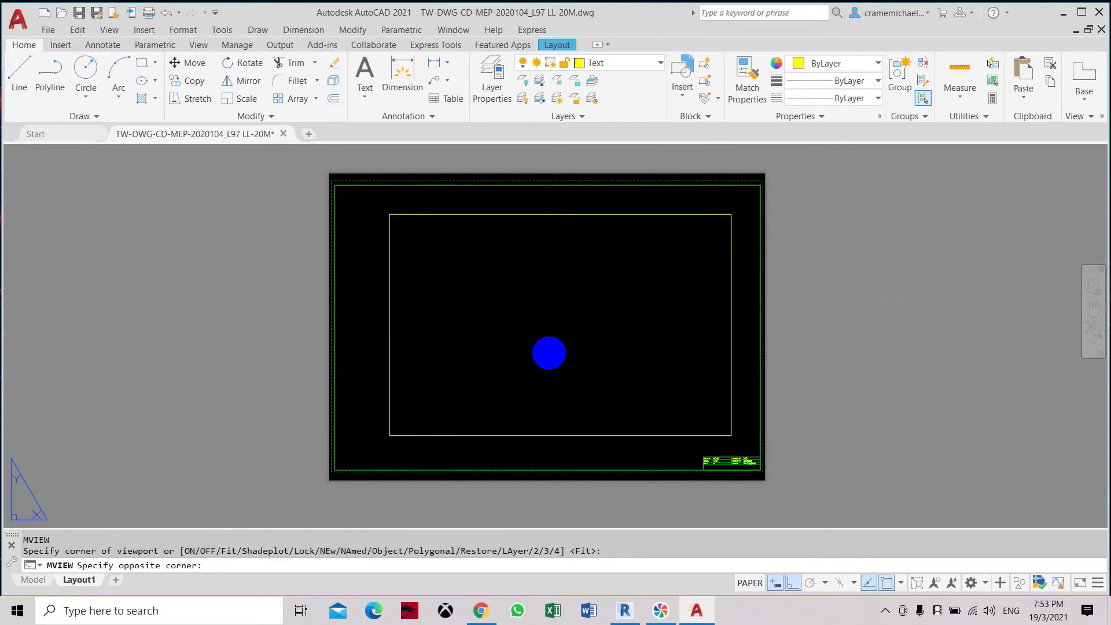
scroll(503, 285, "up", 2)
scroll(298, 297, "up", 2)
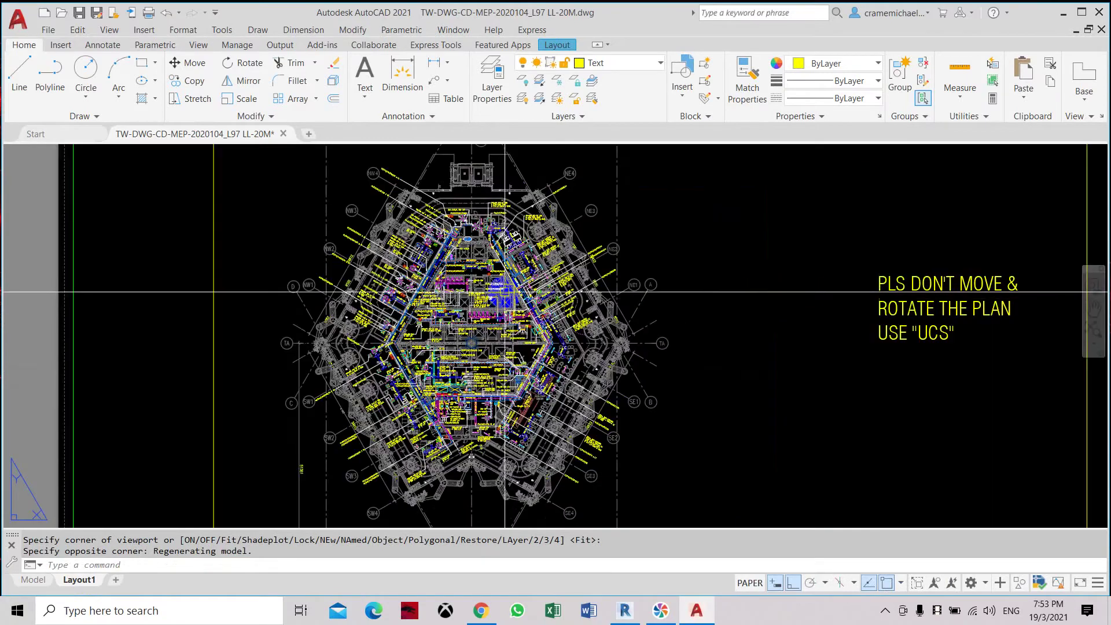
scroll(515, 303, "down", 5)
scroll(654, 301, "down", 2)
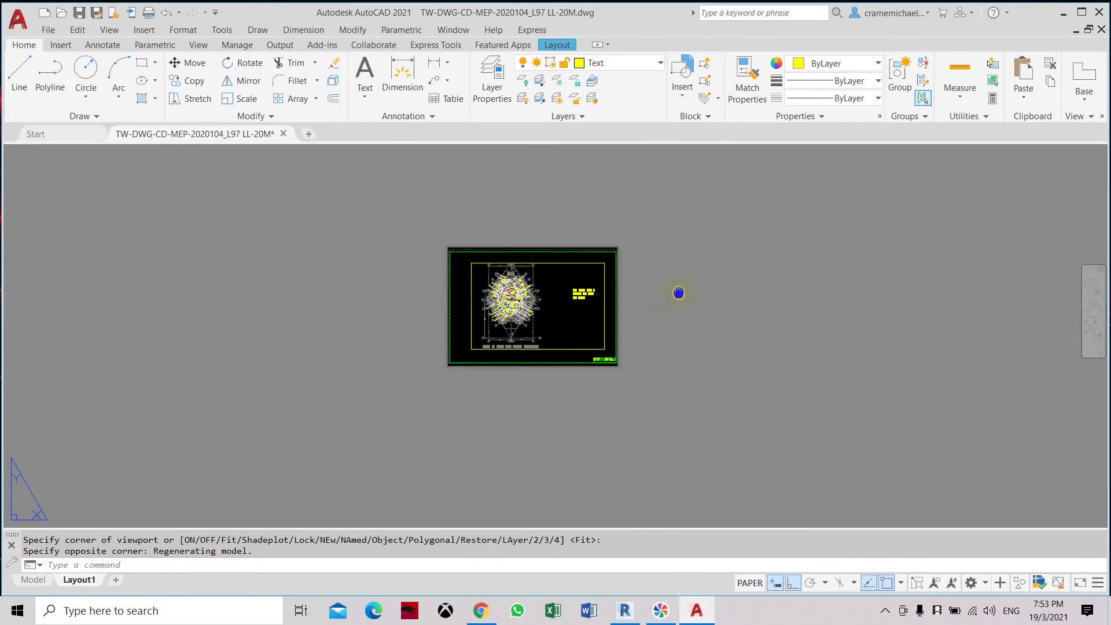
left_click(48, 30)
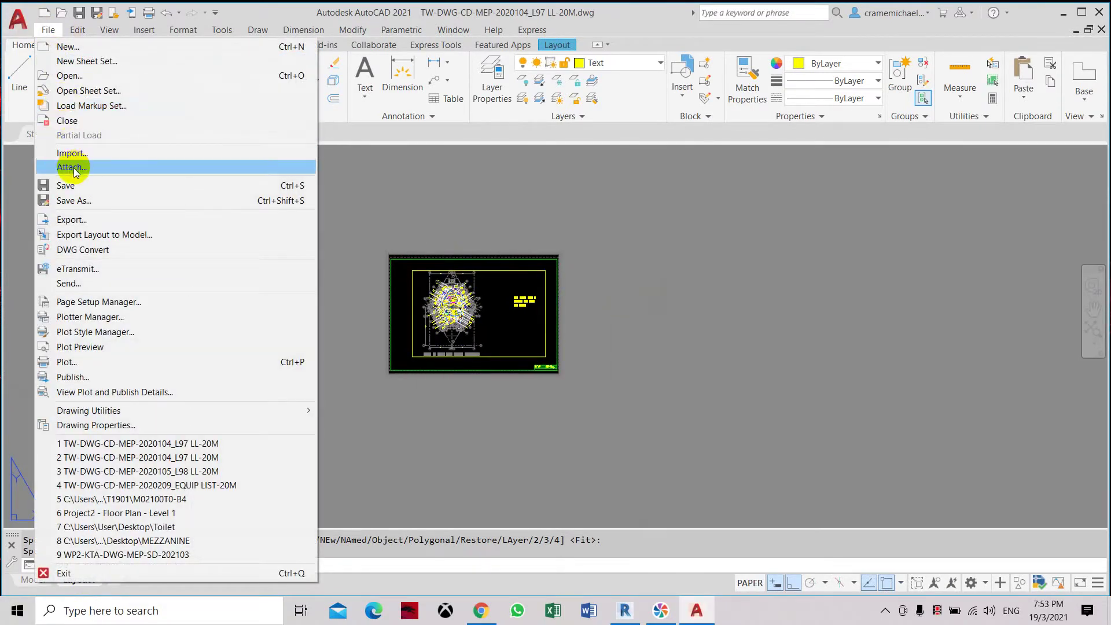
Step: Save the drawing and run BATCHPLOT to bring up the Publish dialog
left_click(67, 185)
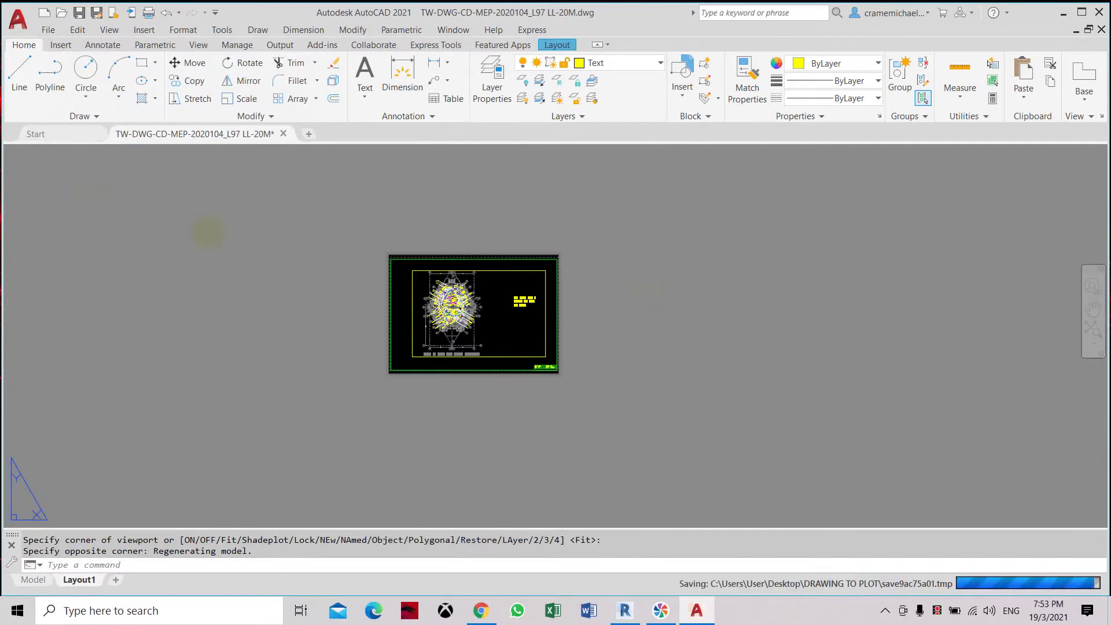
scroll(163, 419, "up", 2)
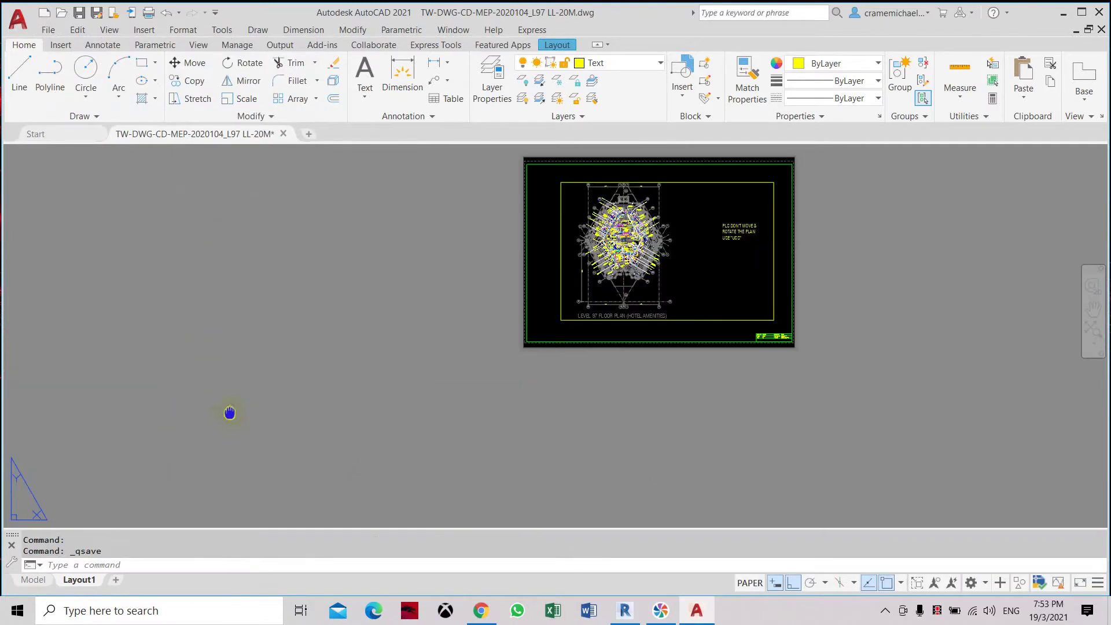
middle_click_drag(228, 414, 91, 453)
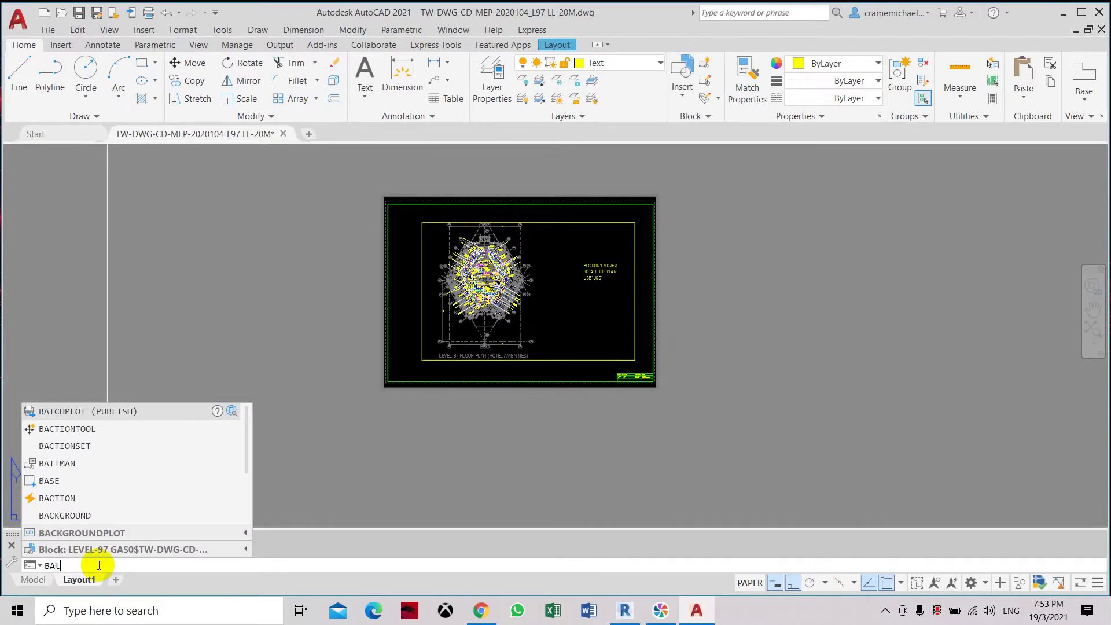
key("Return")
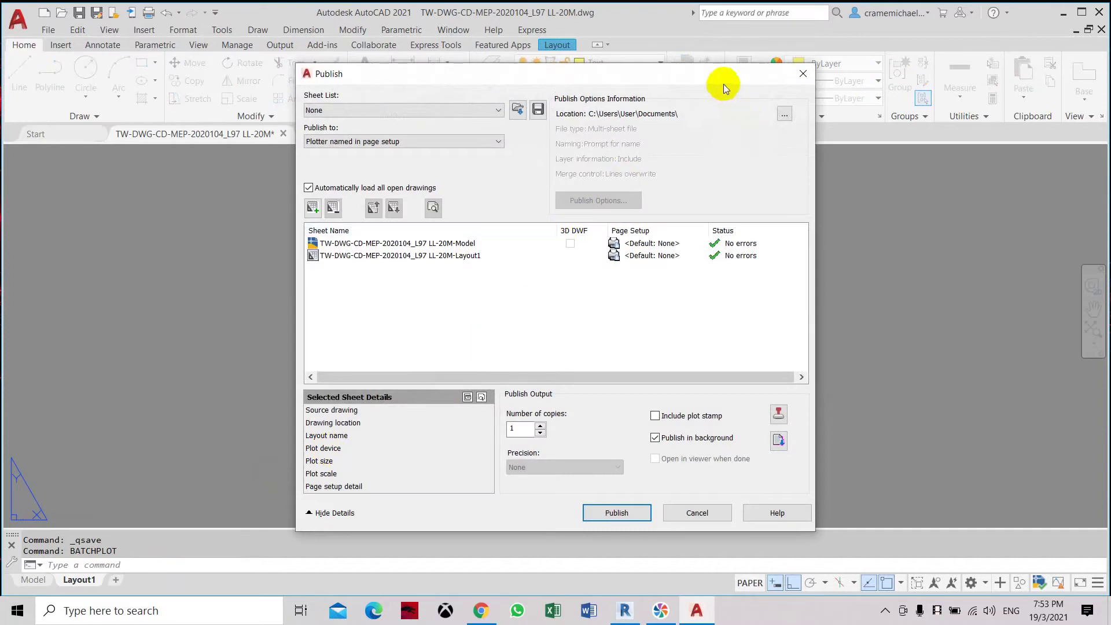
left_click_drag(724, 86, 674, 73)
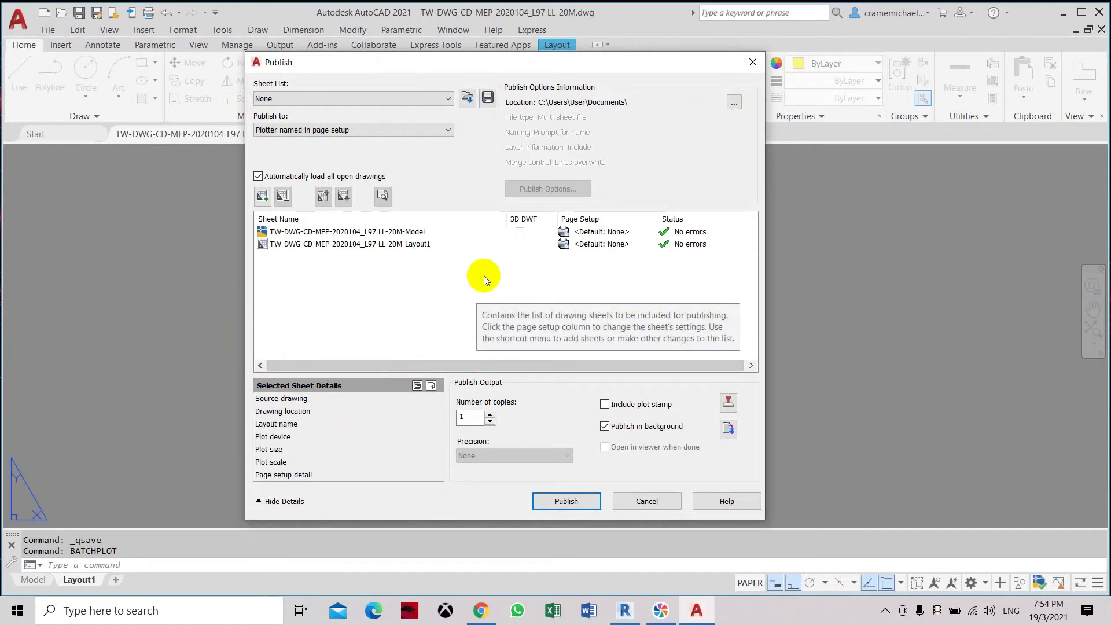
left_click_drag(479, 277, 400, 234)
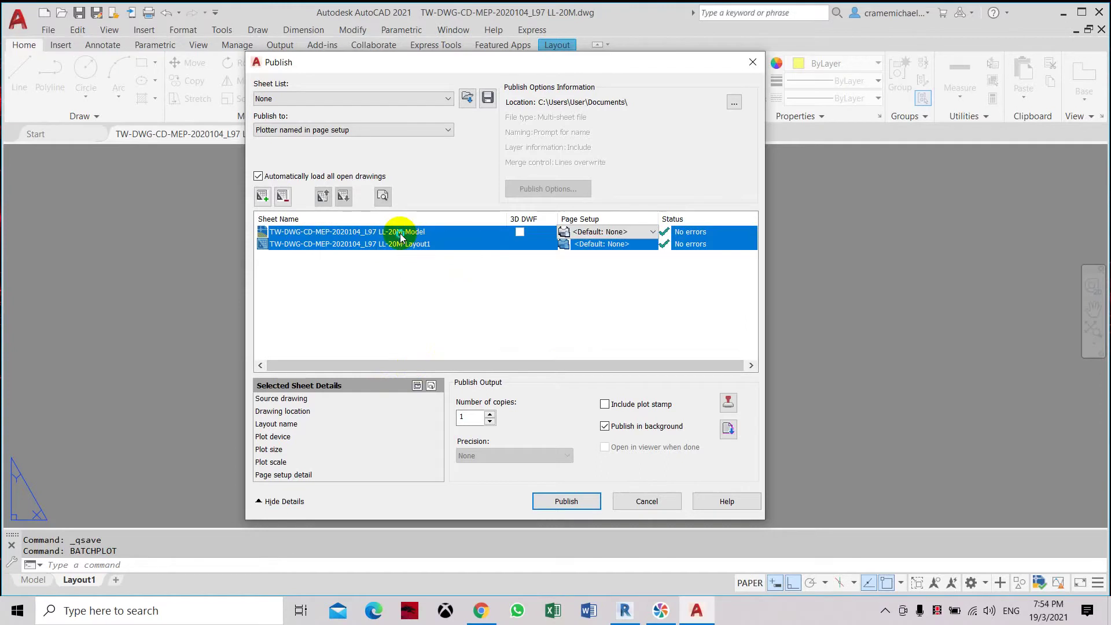
right_click(400, 235)
left_click(451, 303)
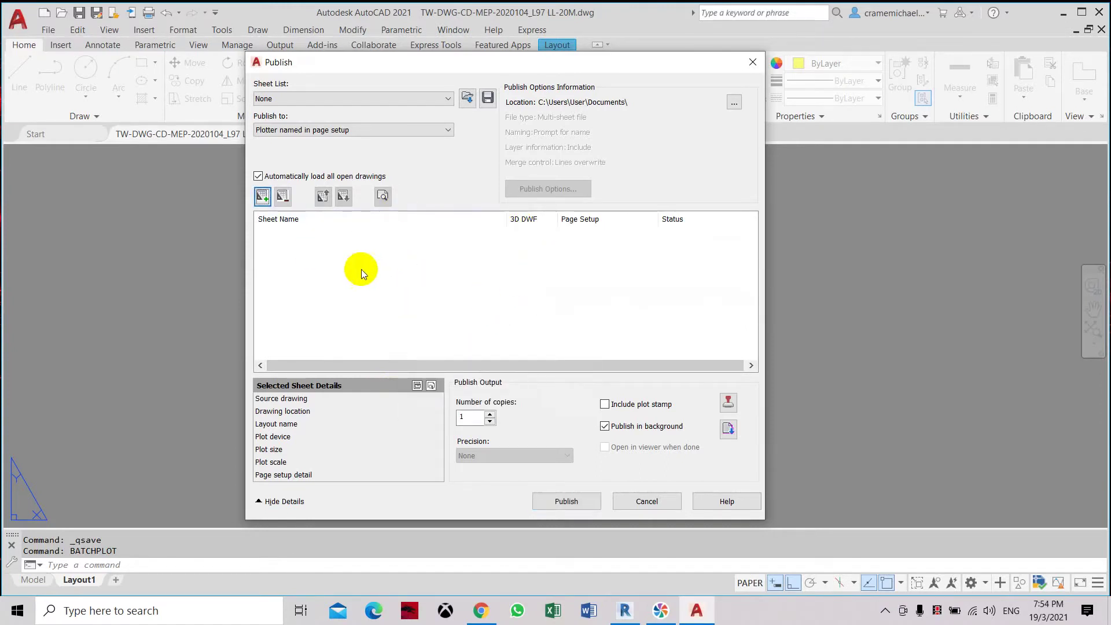
left_click(638, 499)
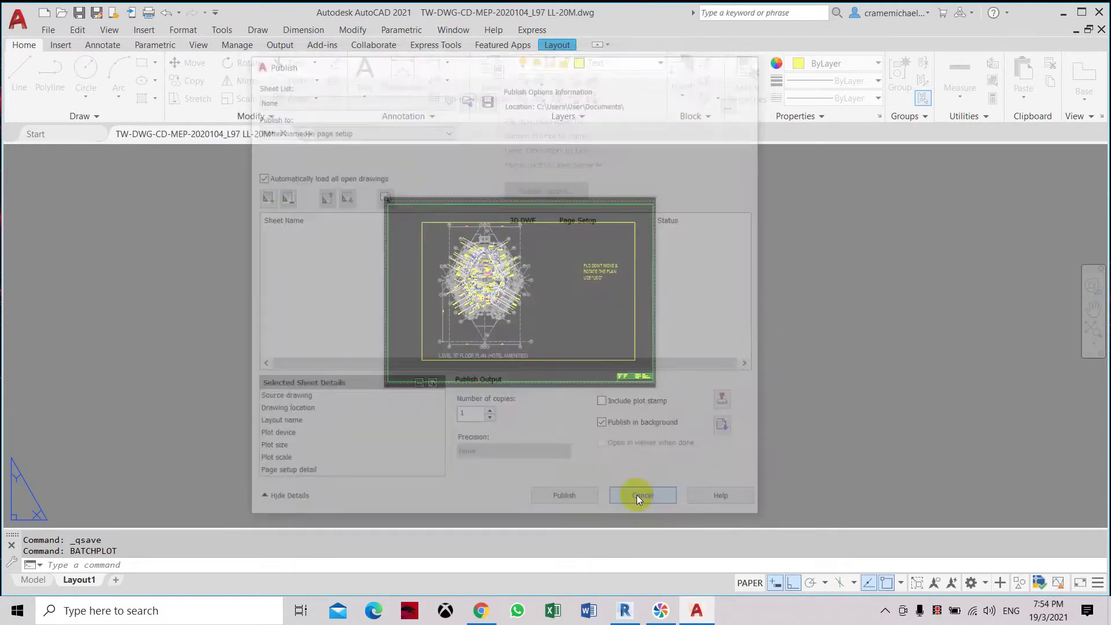
Step: Launch Batch Plot from the application menu's Print options
left_click(19, 22)
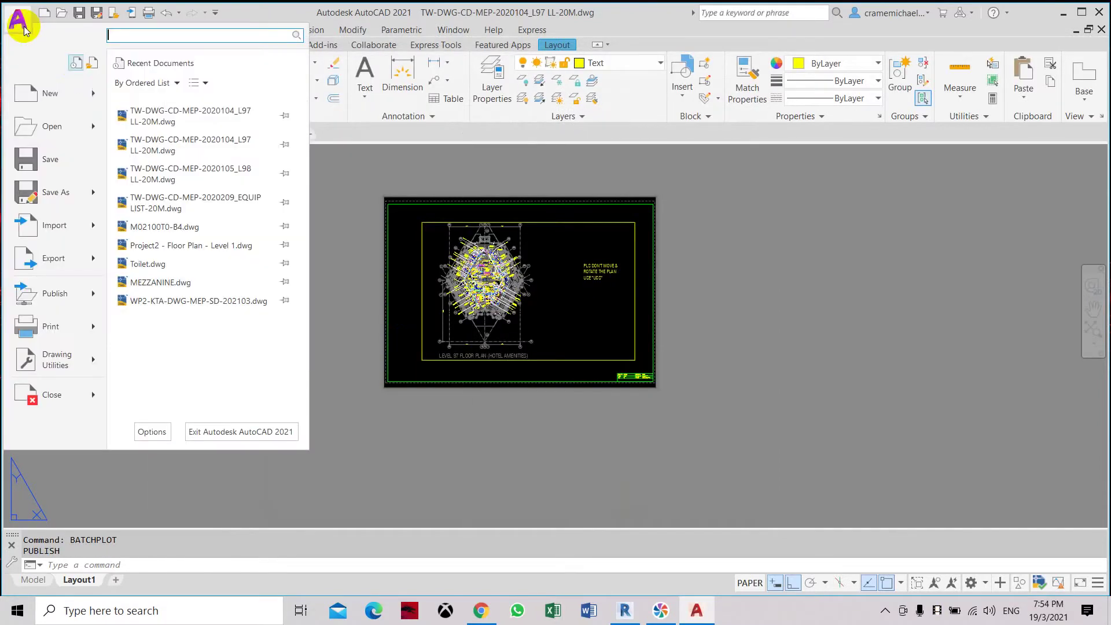
left_click(75, 322)
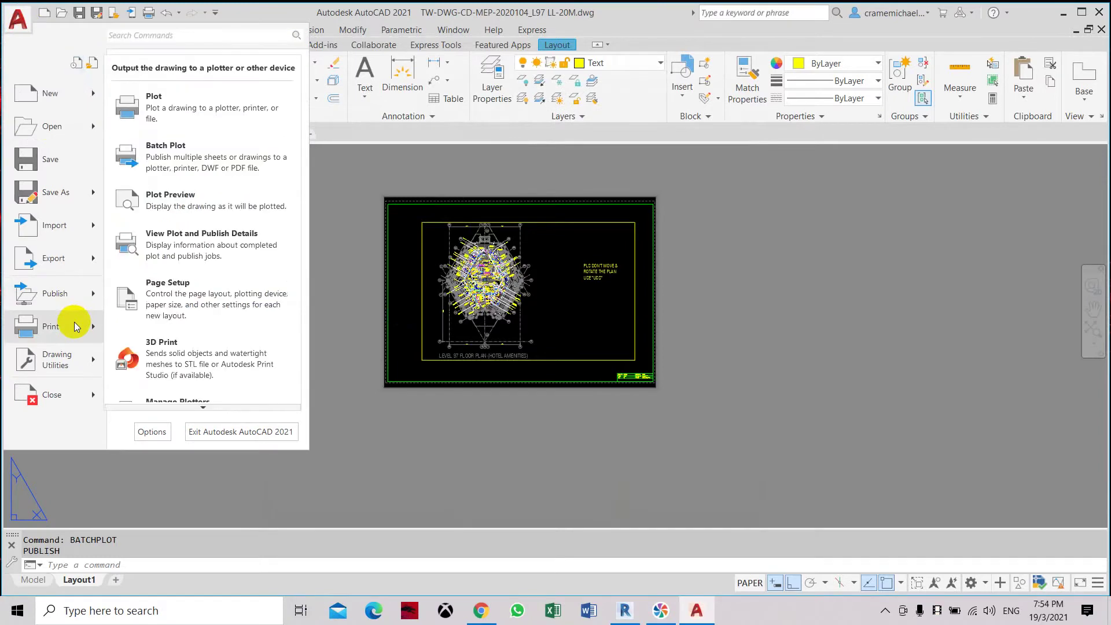
left_click(218, 153)
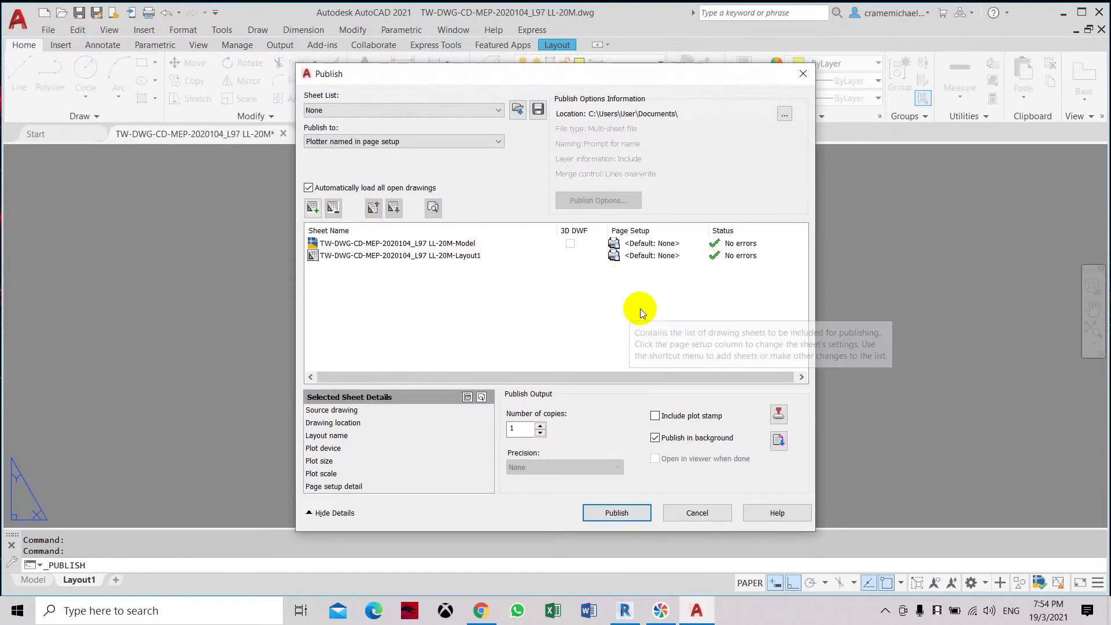
Step: Remove all of the current drawing's sheets from the publish list
left_click_drag(640, 308, 427, 243)
right_click(428, 242)
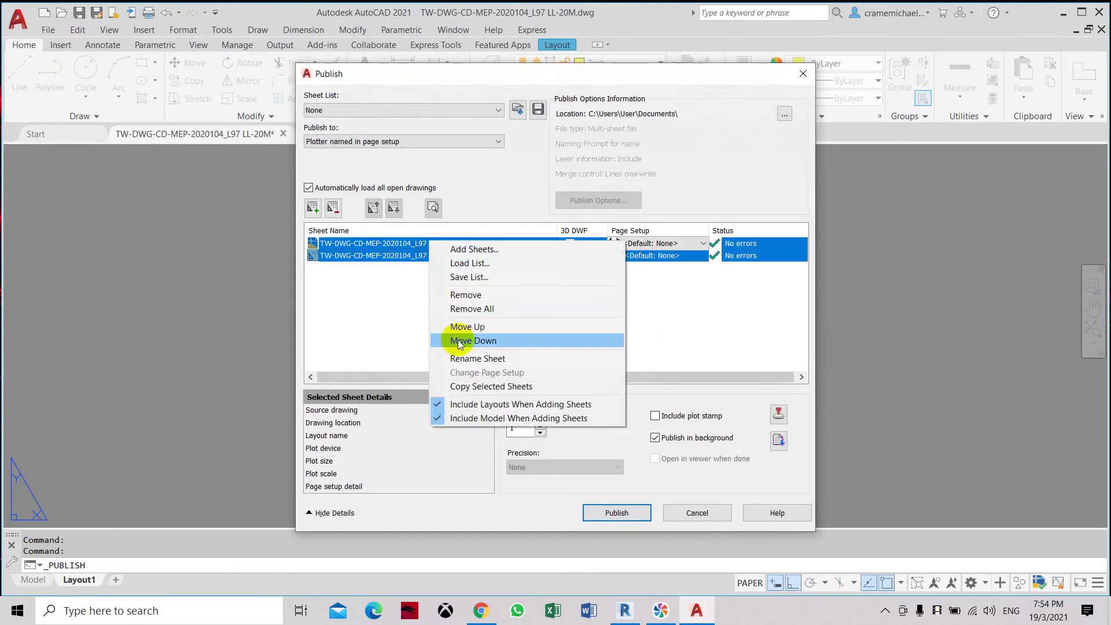
left_click(467, 311)
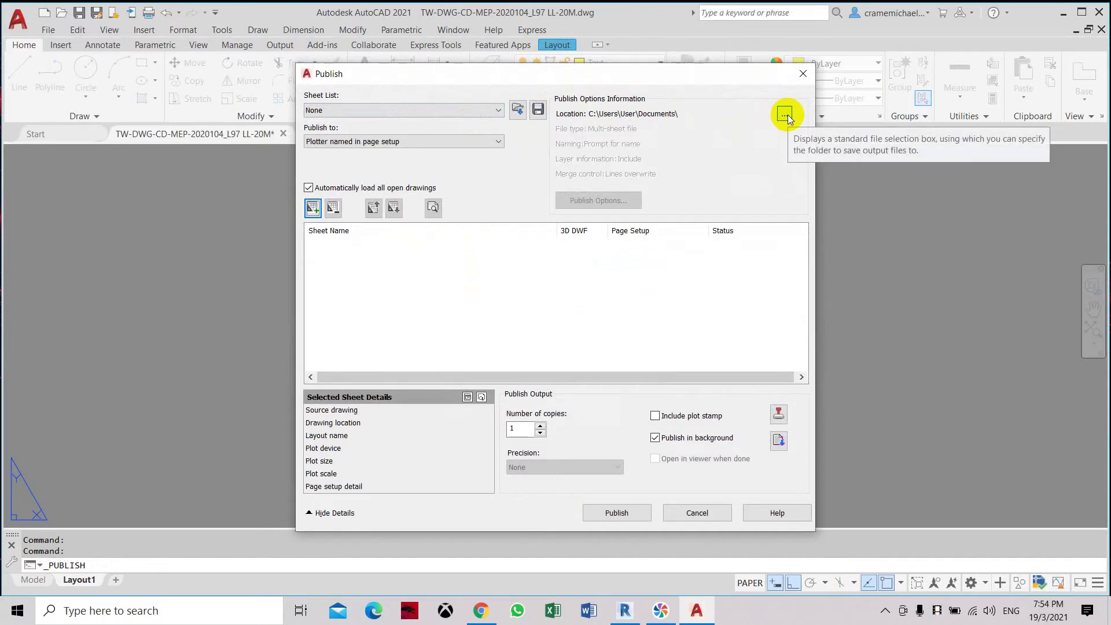
left_click(498, 140)
Step: Set the publish output location to the Desktop's PDF DRAWING BATCH PLOT folder
left_click(391, 182)
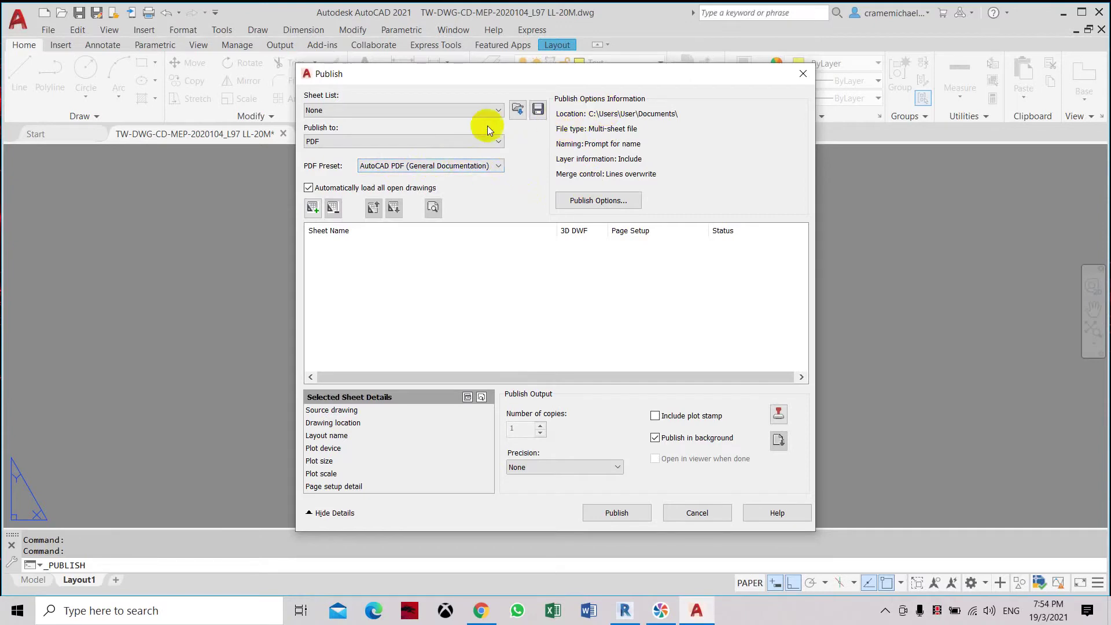
left_click(338, 152)
left_click(339, 154)
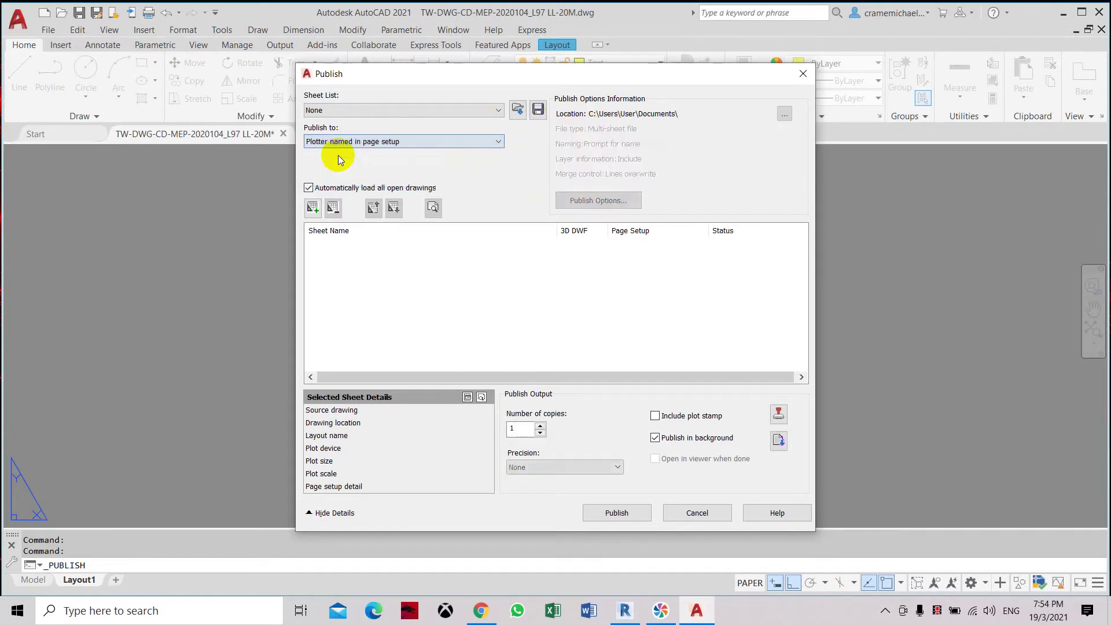
left_click(784, 113)
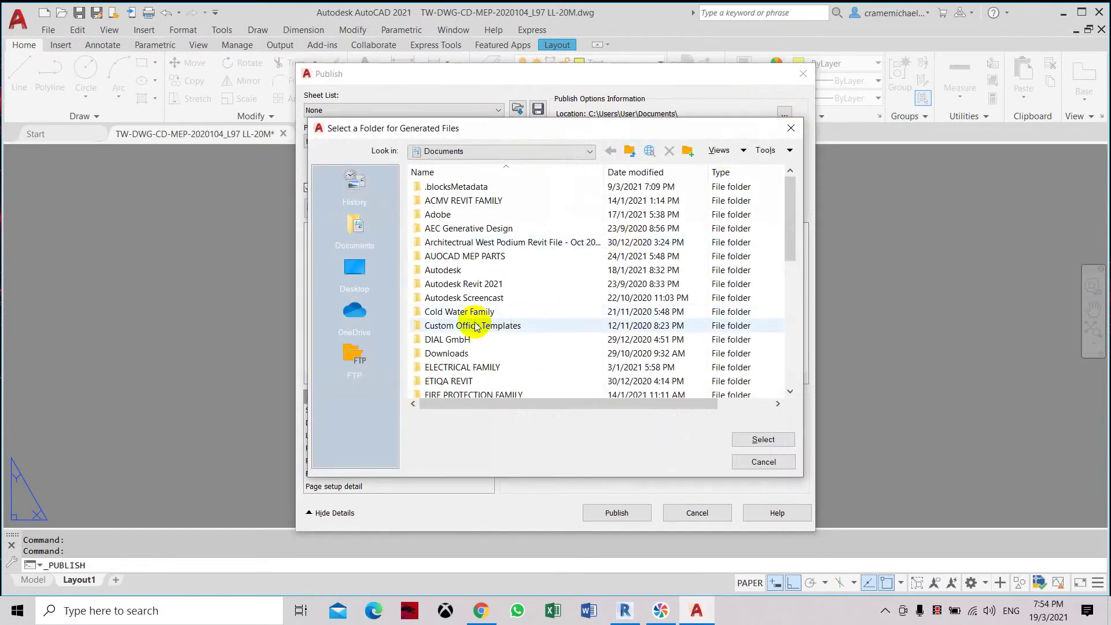
left_click(355, 274)
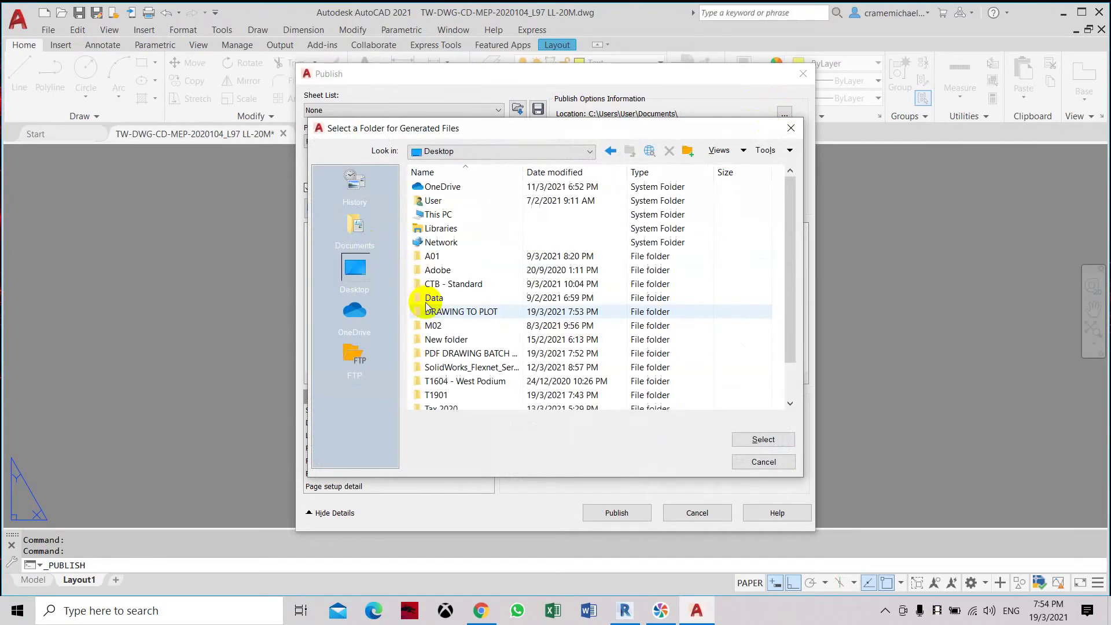
left_click(460, 354)
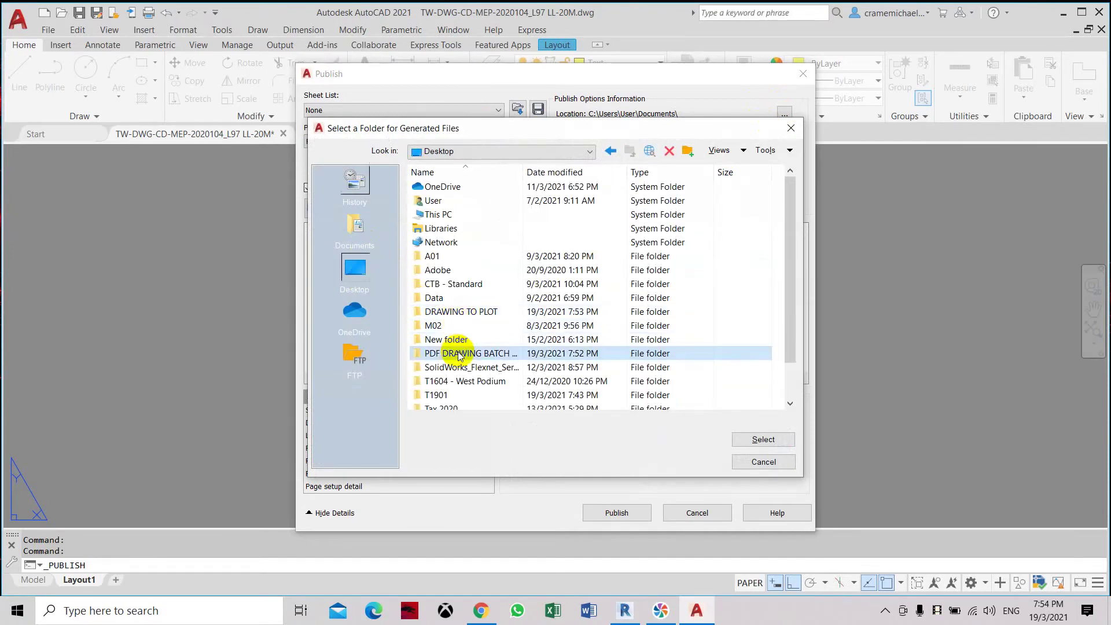
left_click(762, 439)
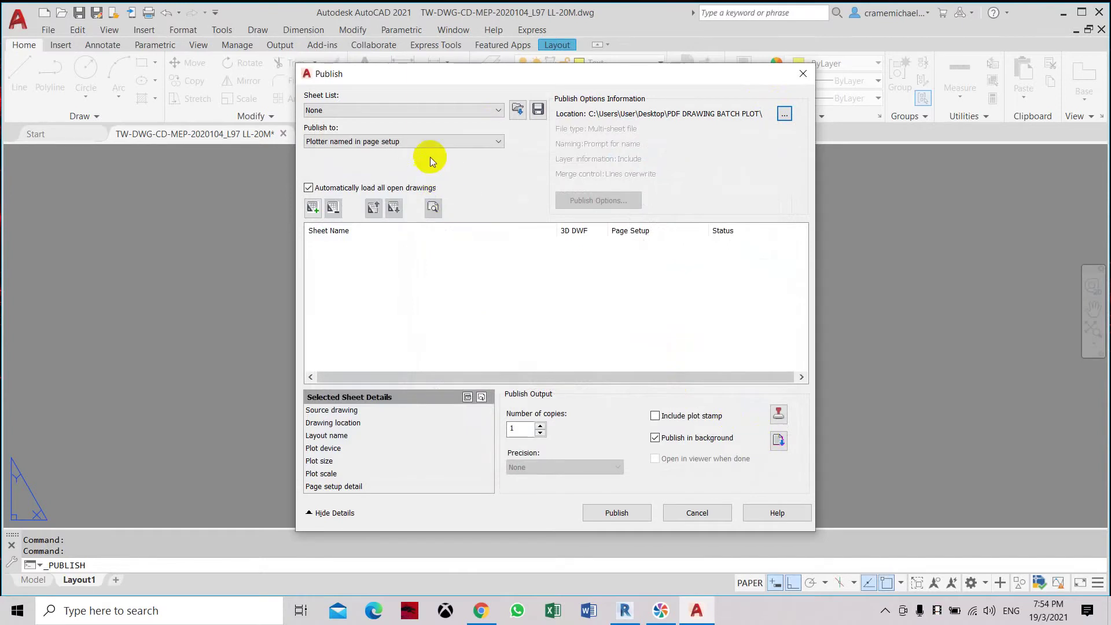
Step: Set Publish to: PDF as the output format
left_click(429, 140)
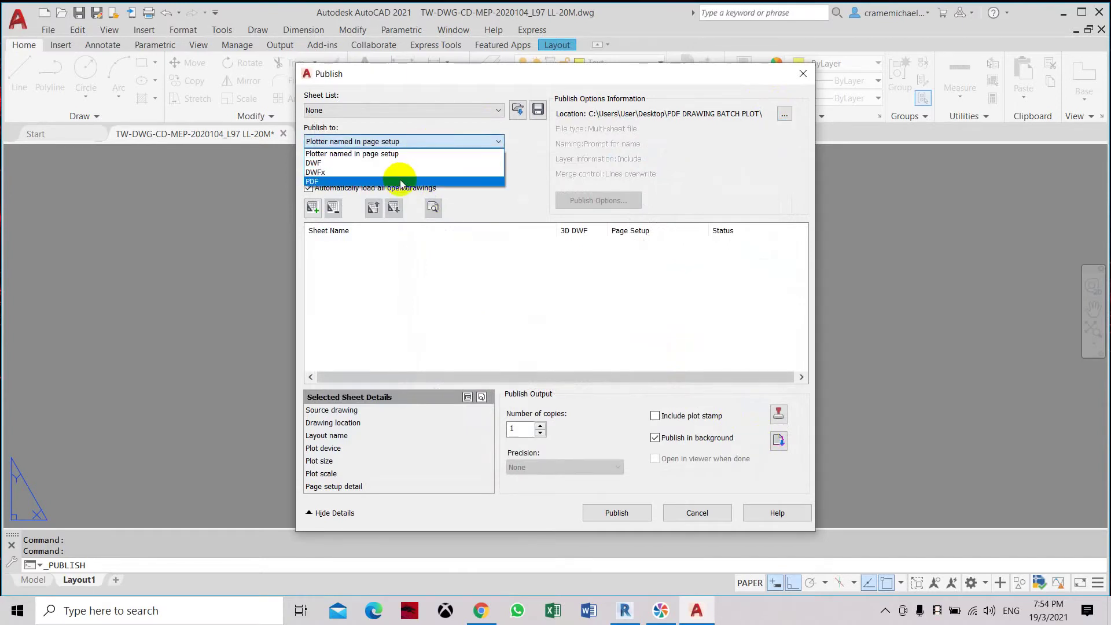
left_click(401, 183)
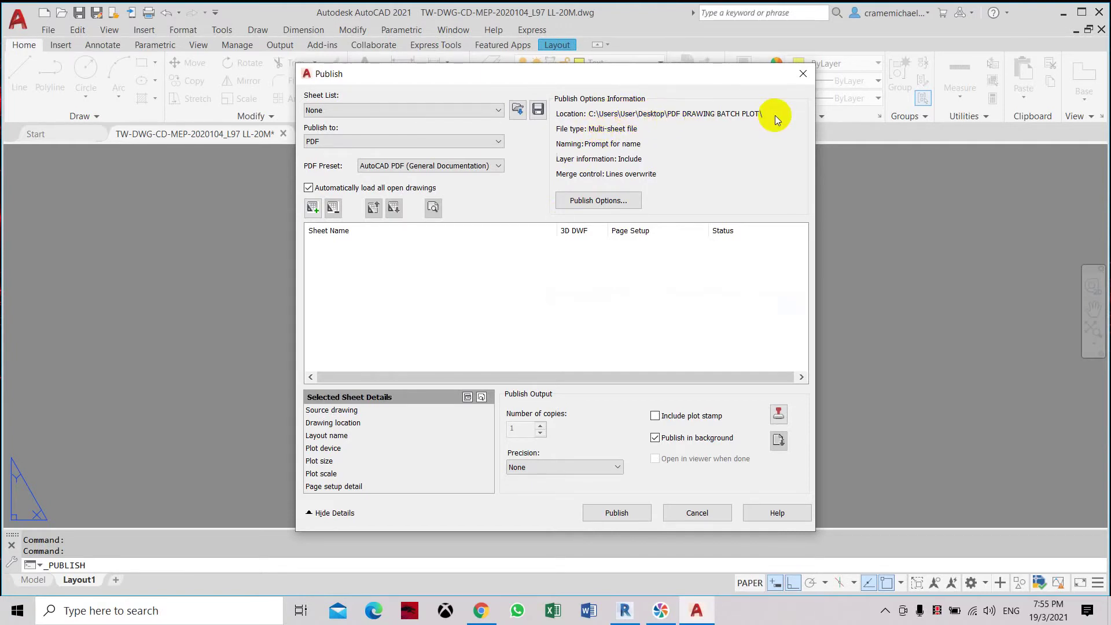
Step: Add sheets from Desktop\DRAWING TO PLOT with Include set to Layout, adding the L97 LL-20M drawing
left_click(313, 208)
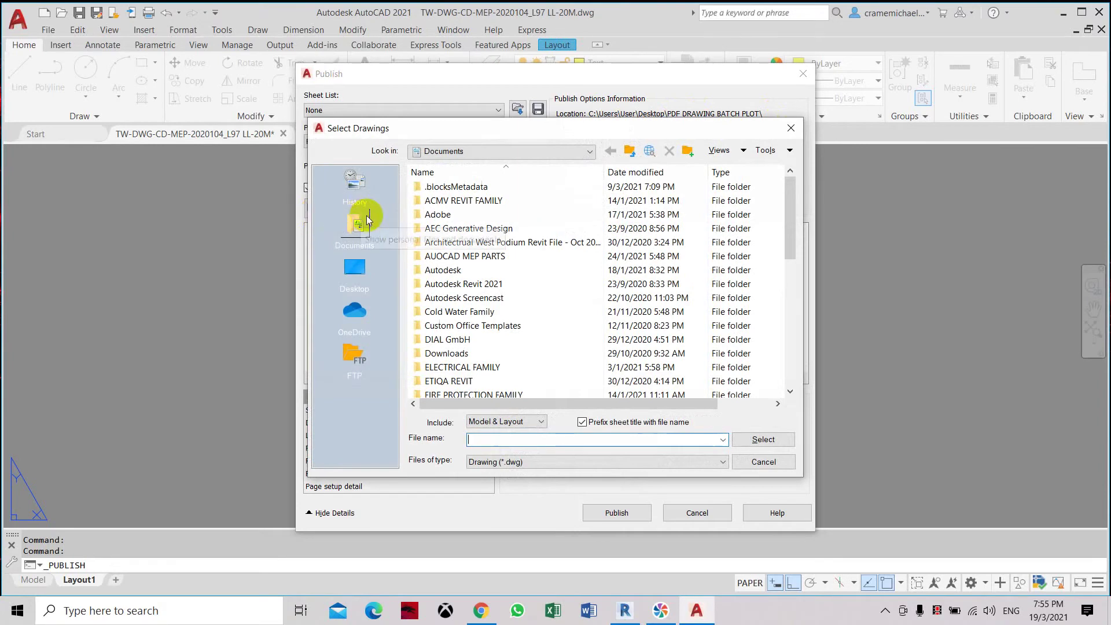
left_click(354, 269)
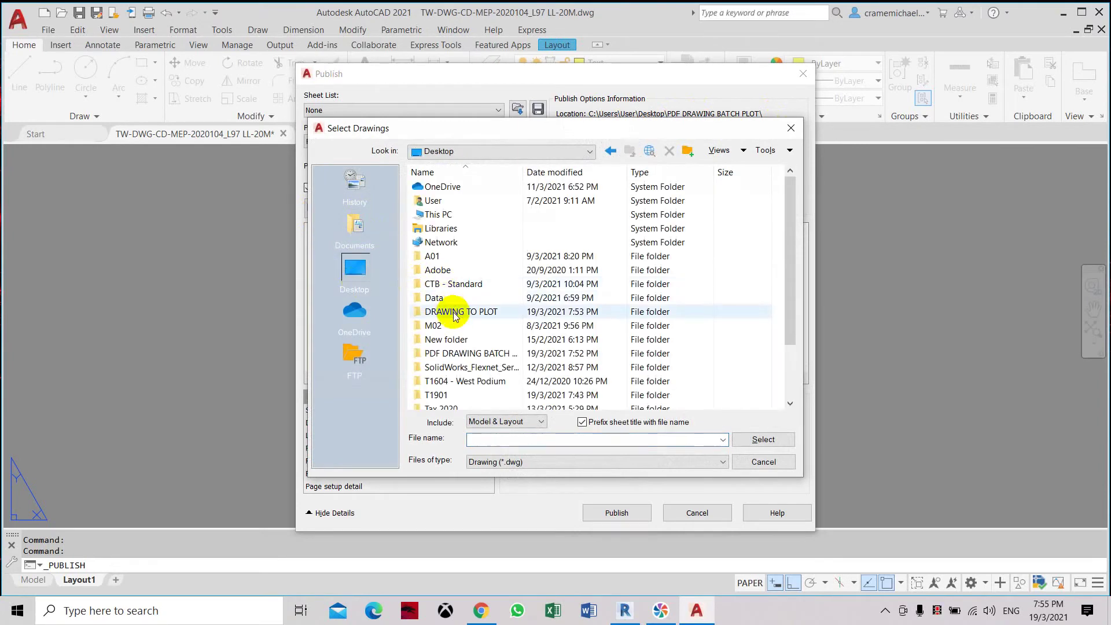
double_click(455, 311)
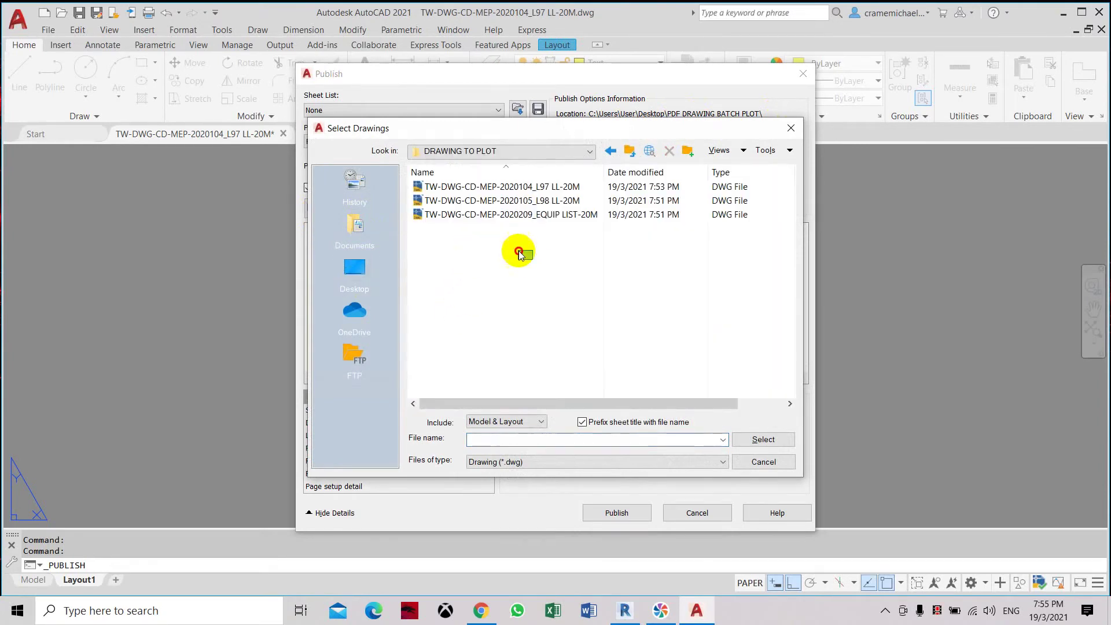
left_click_drag(532, 260, 458, 179)
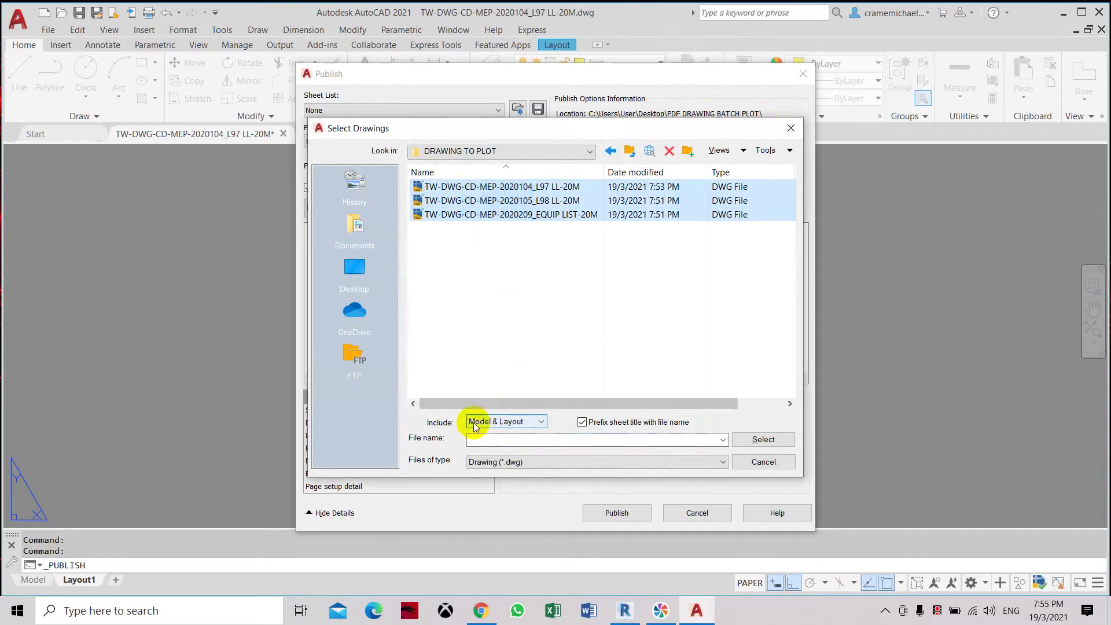
left_click(536, 427)
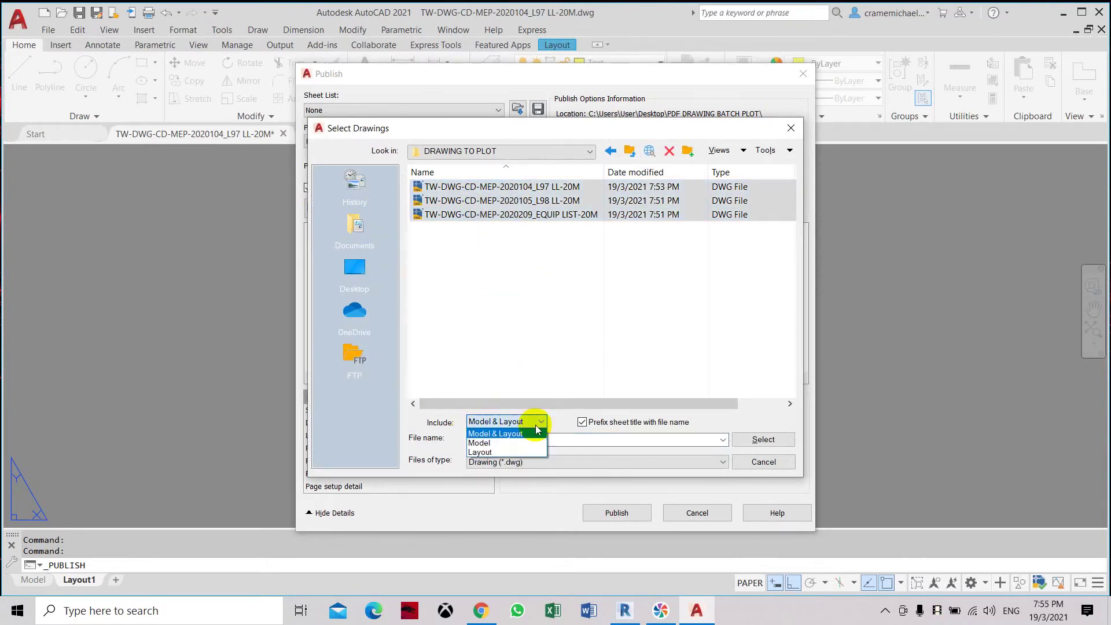
left_click(516, 452)
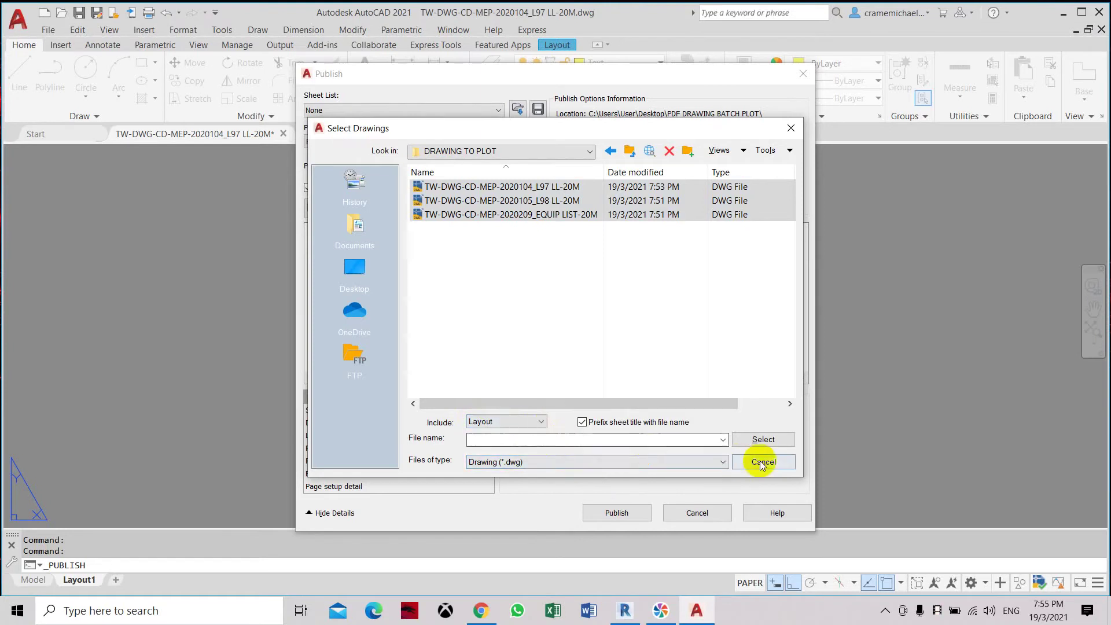
left_click(774, 446)
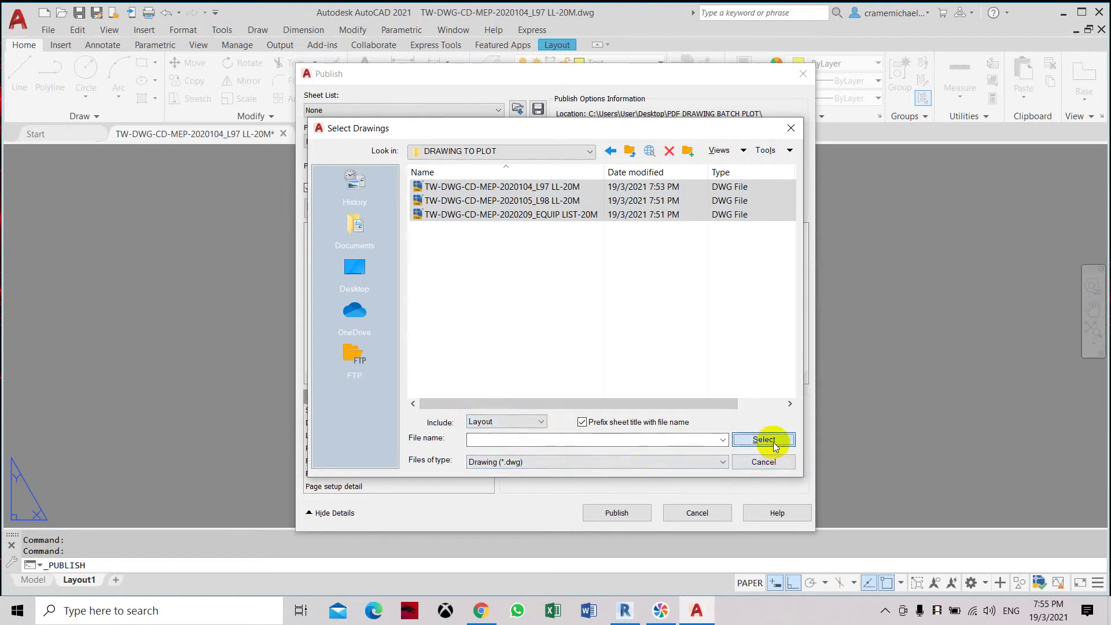
left_click(533, 186)
left_click(771, 440)
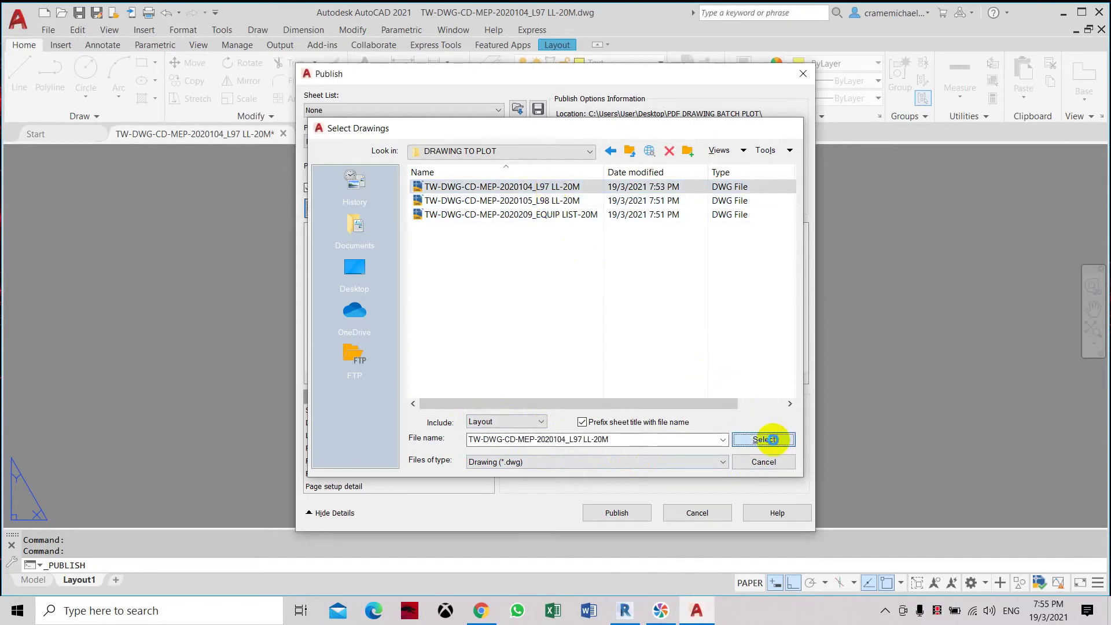
Step: Add the L98 LL-20M and EQUIP LIST drawings' layouts to the publish list
left_click(312, 209)
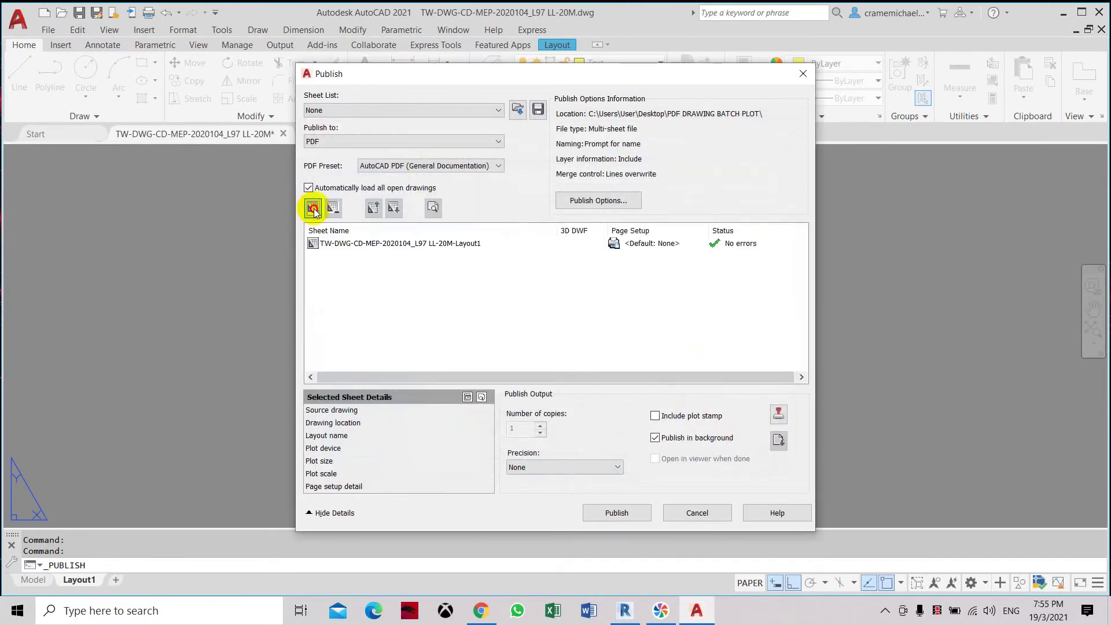
left_click(509, 201)
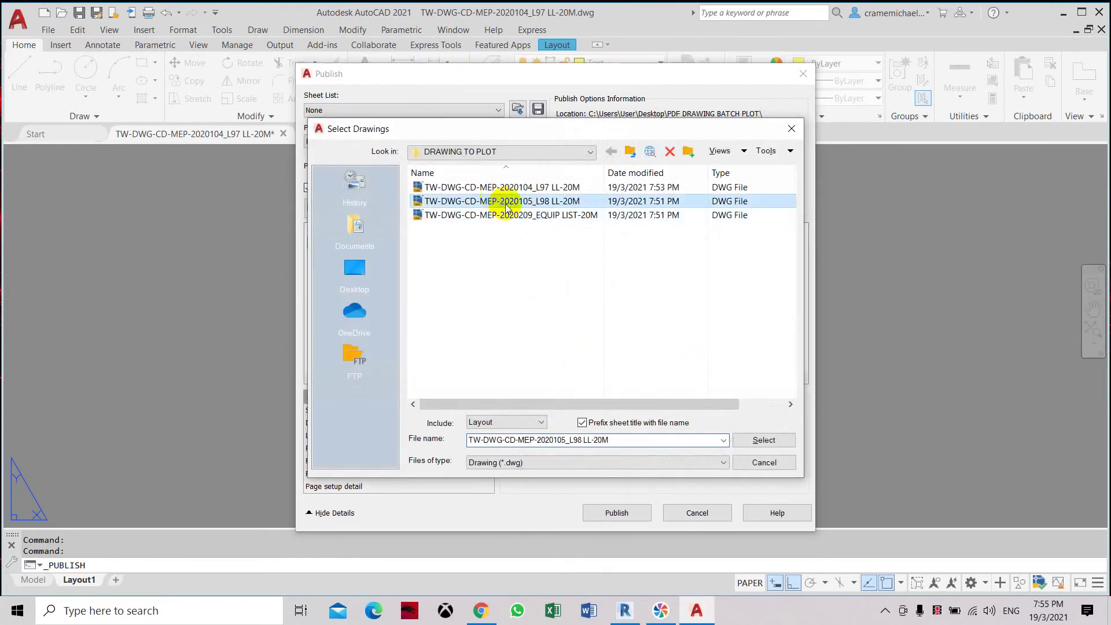
left_click(759, 443)
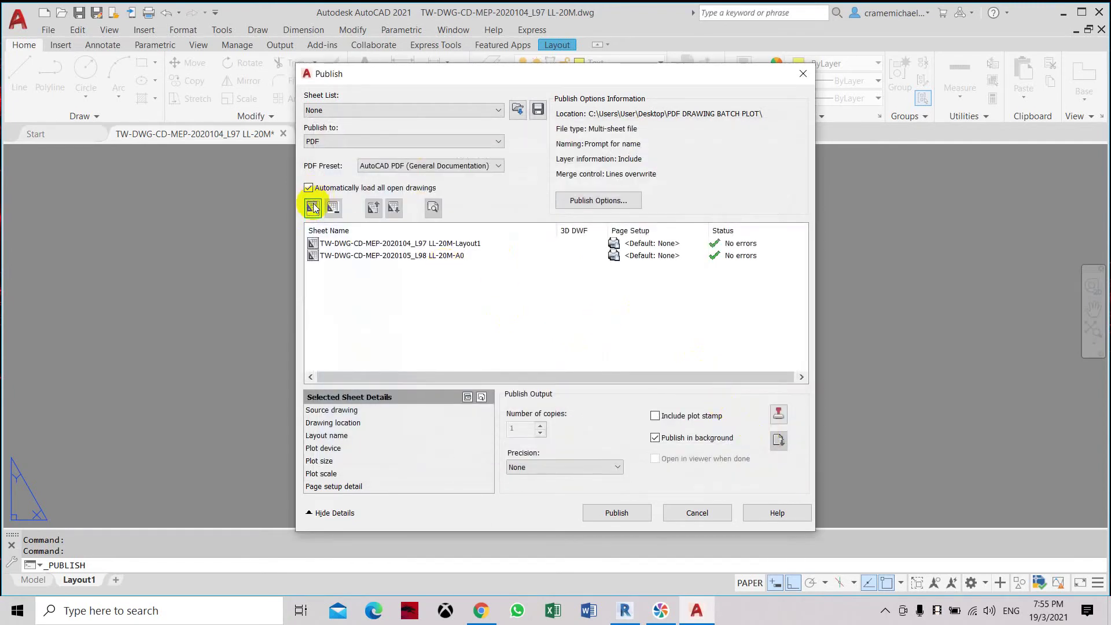
left_click(312, 207)
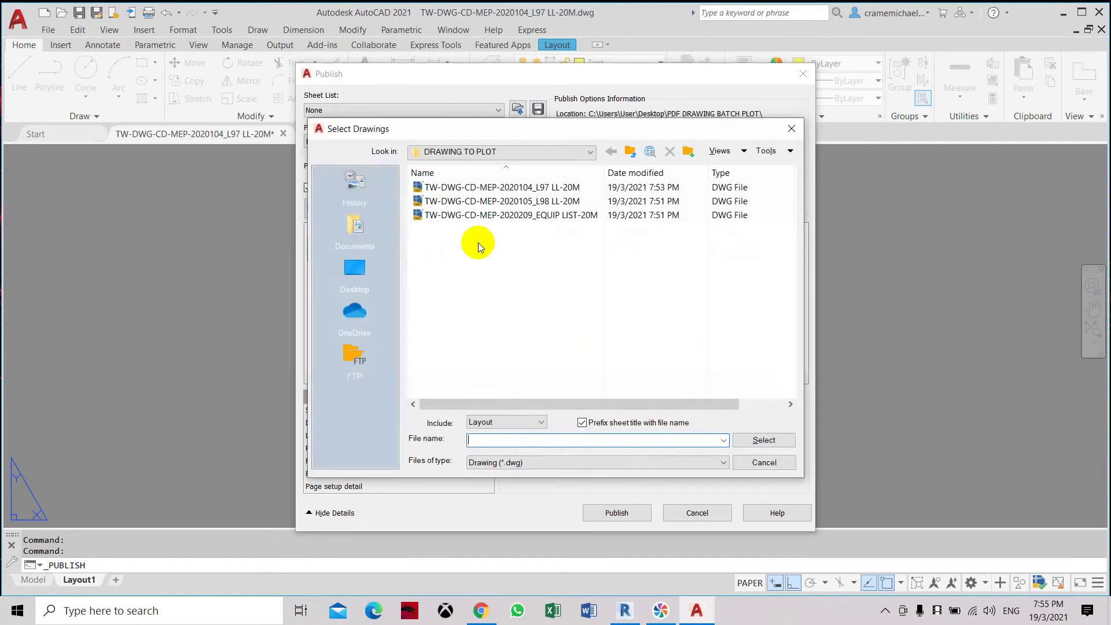
left_click(486, 217)
left_click(760, 440)
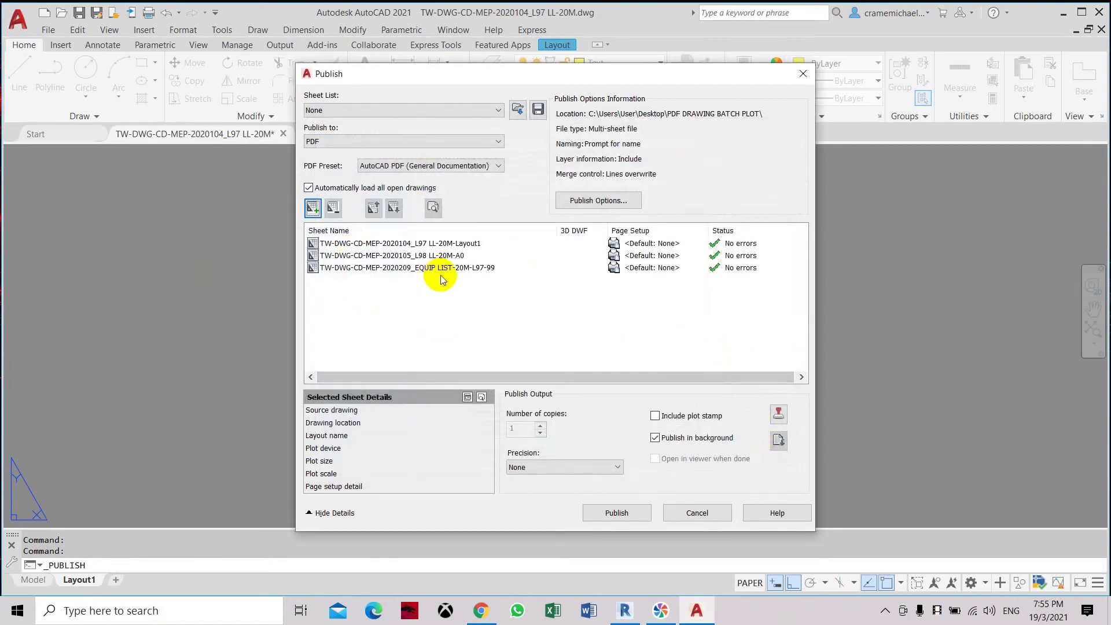
Step: Review the sheets' page setup choices and start, then cancel, an import for the second sheet
left_click_drag(552, 72, 488, 50)
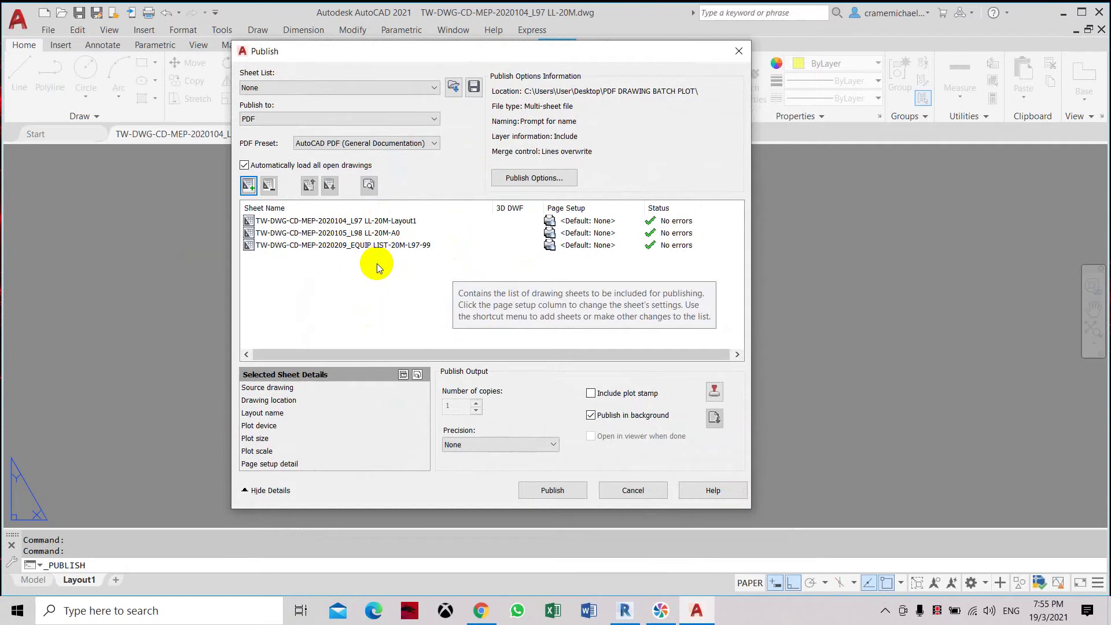
left_click(579, 228)
left_click(579, 225)
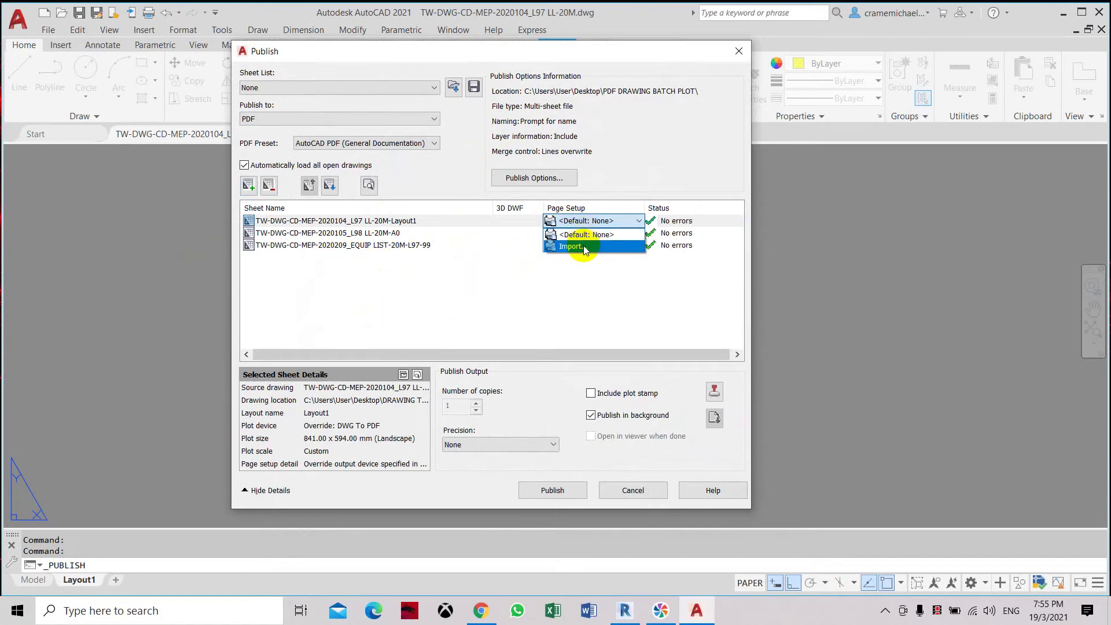
left_click(583, 271)
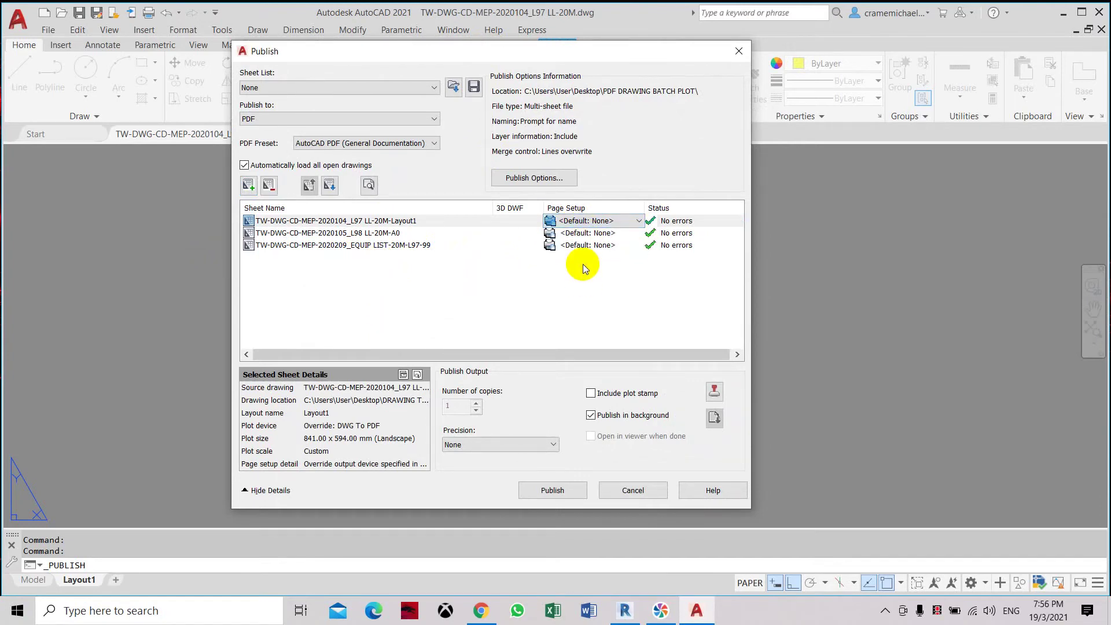
left_click(580, 232)
left_click(624, 235)
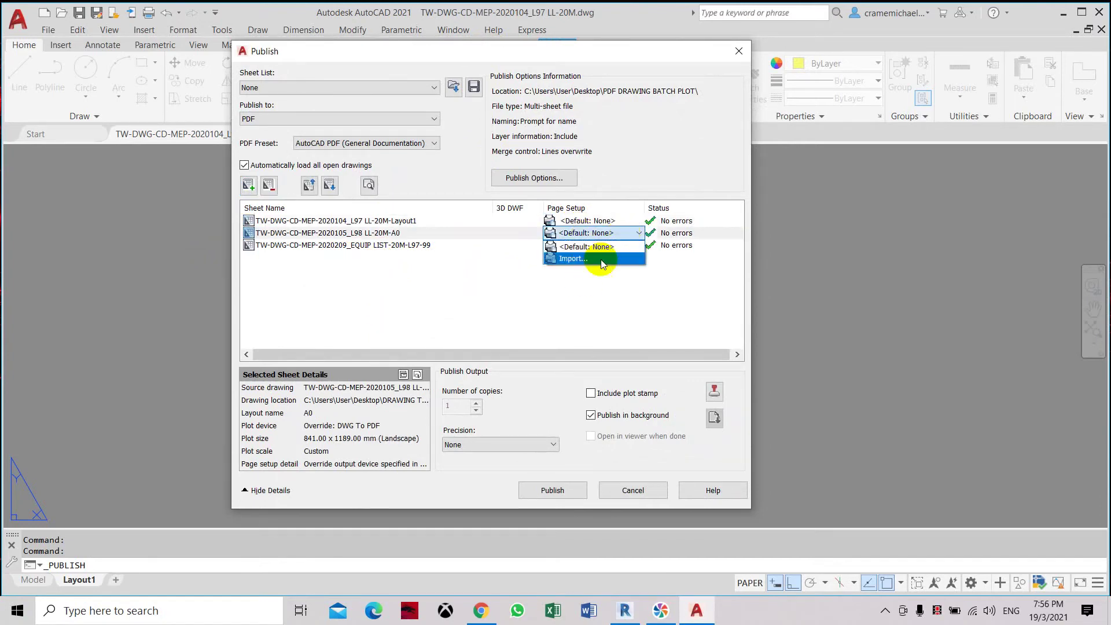
left_click(595, 261)
scroll(422, 331, "down", 4)
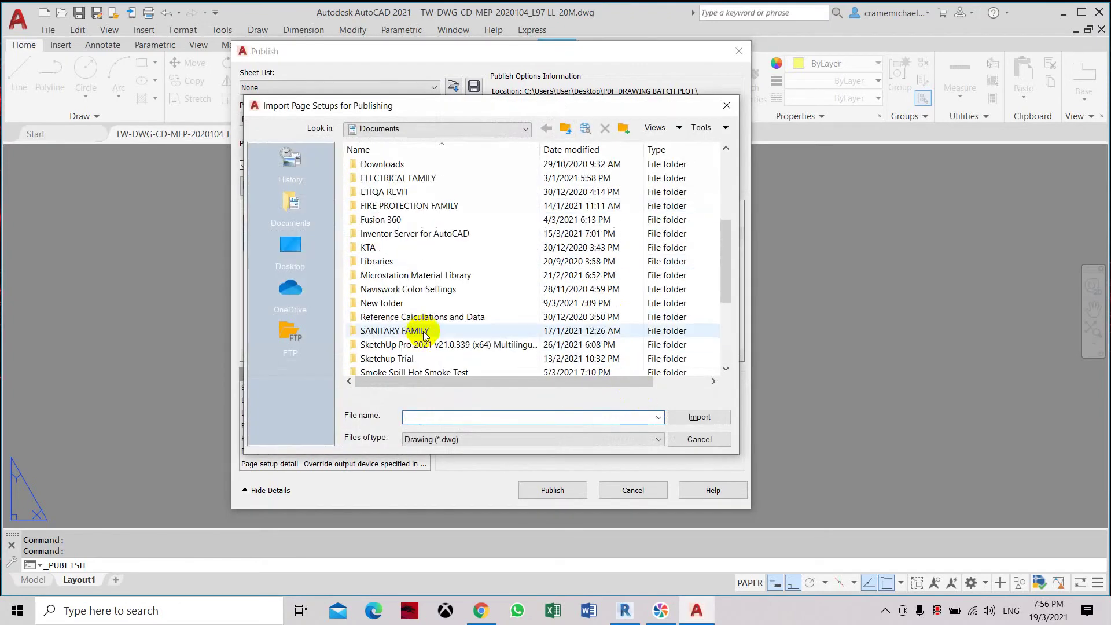
scroll(399, 321, "up", 3)
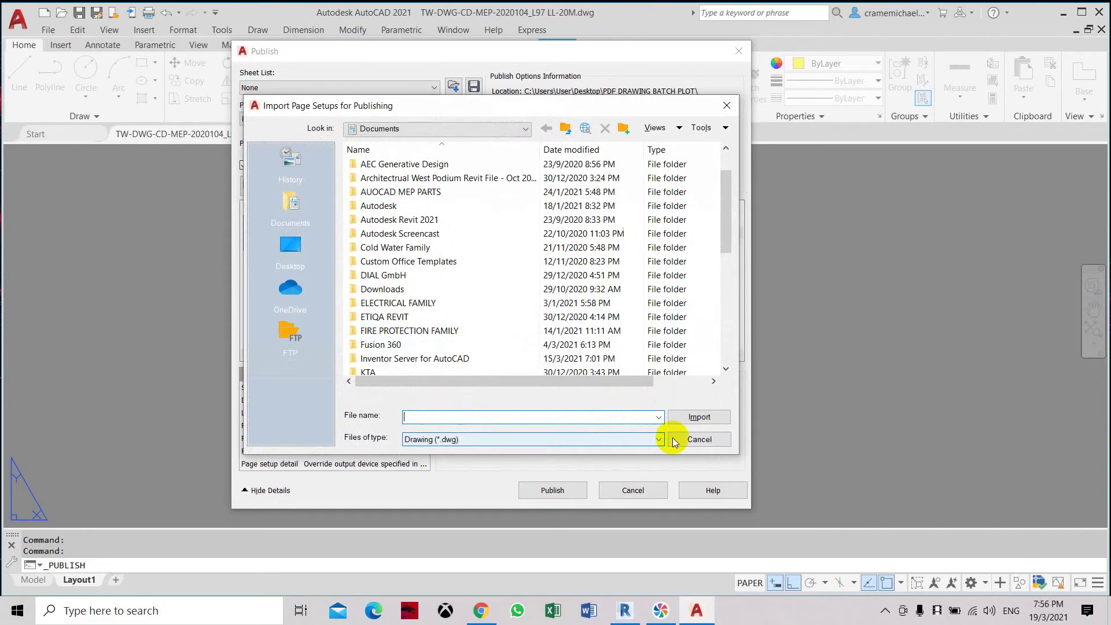
left_click(699, 440)
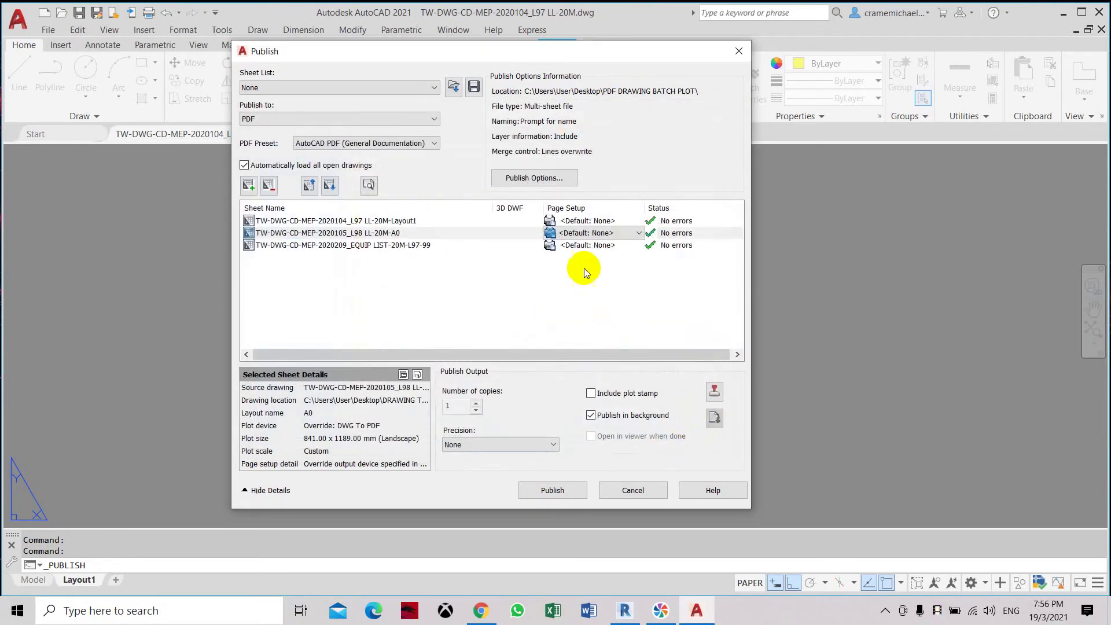
Step: Import the second sheet's page setup from the L98 LL-20M drawing in DRAWING TO PLOT
left_click(618, 232)
left_click(603, 256)
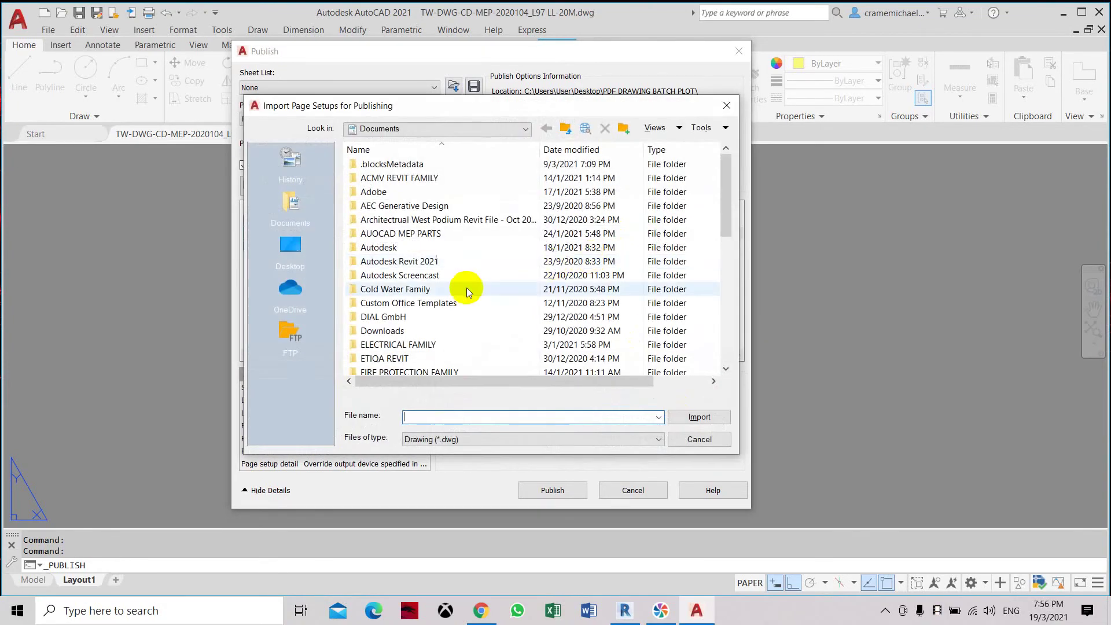
scroll(466, 290, "down", 1)
left_click(290, 249)
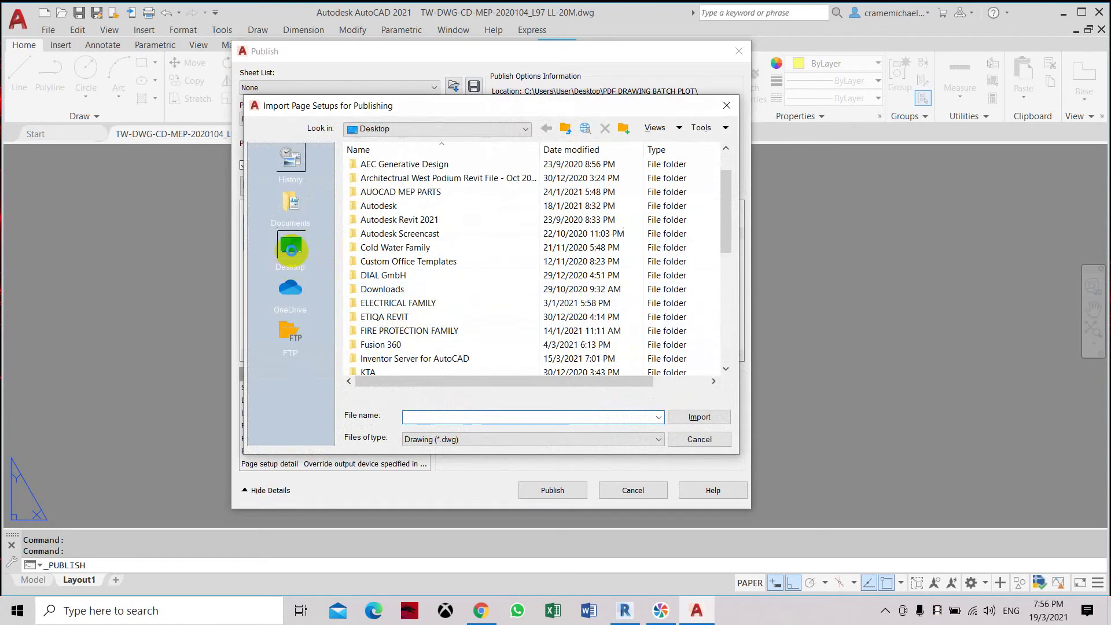
double_click(397, 286)
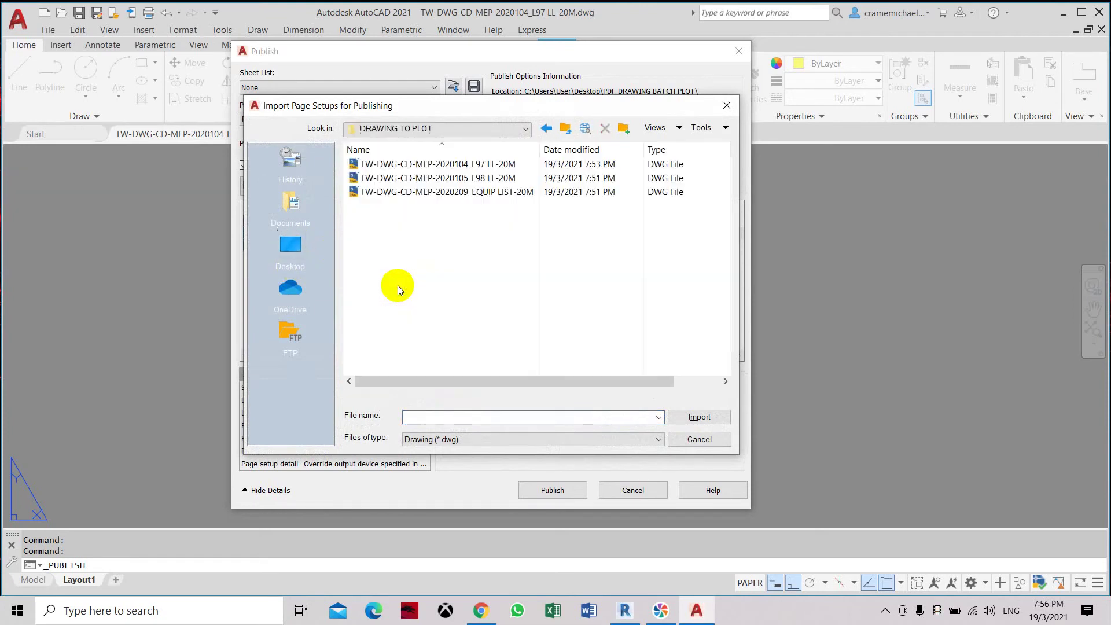
left_click(408, 166)
left_click(492, 180)
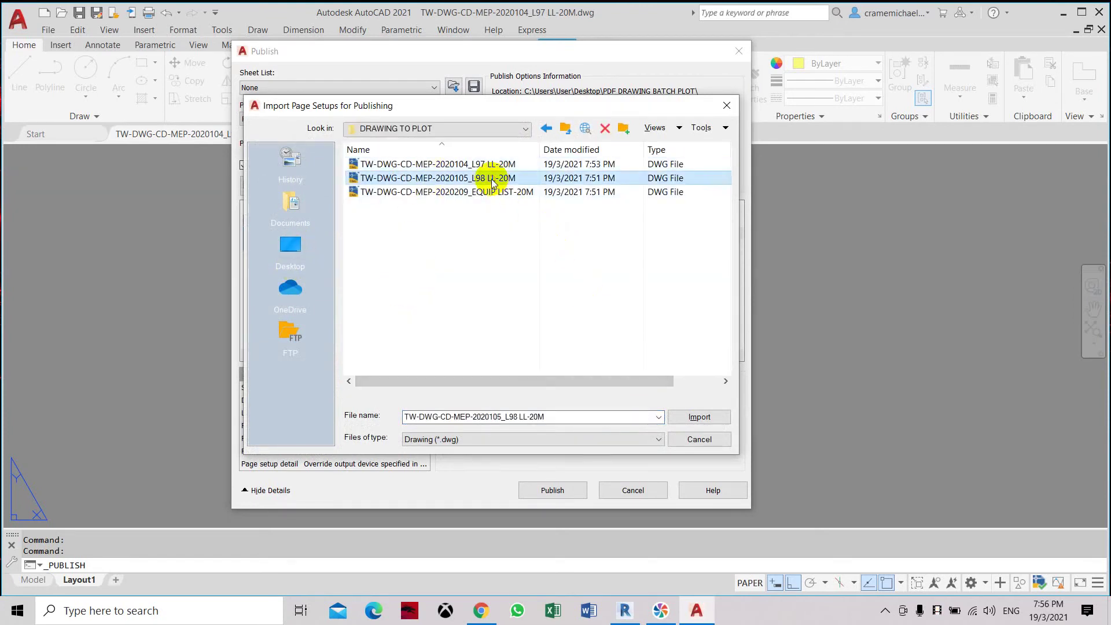
left_click(703, 417)
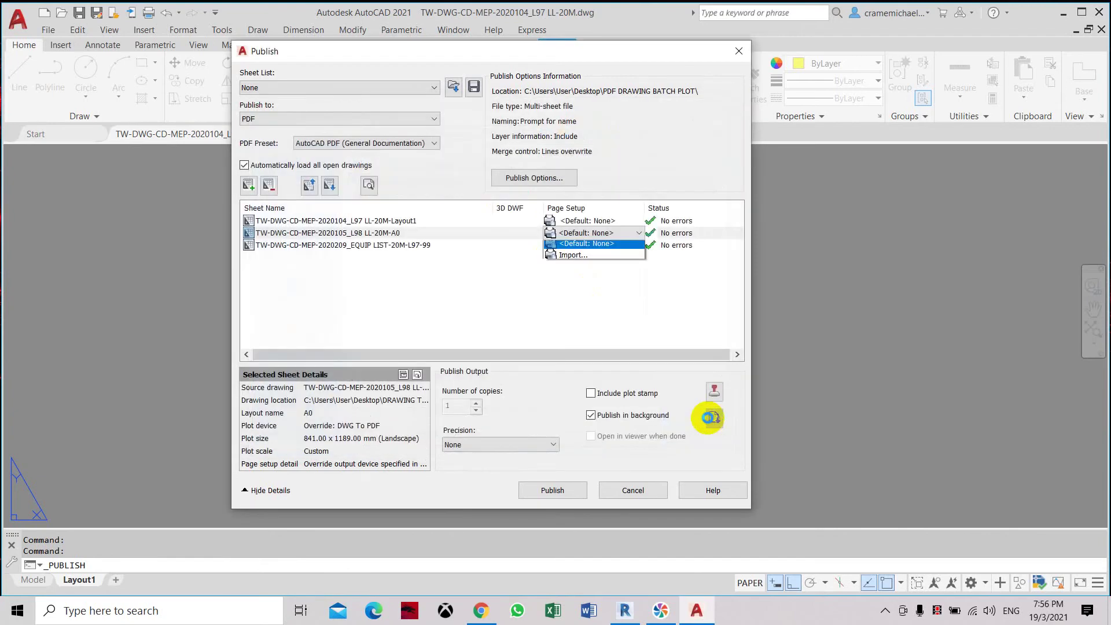
left_click(630, 310)
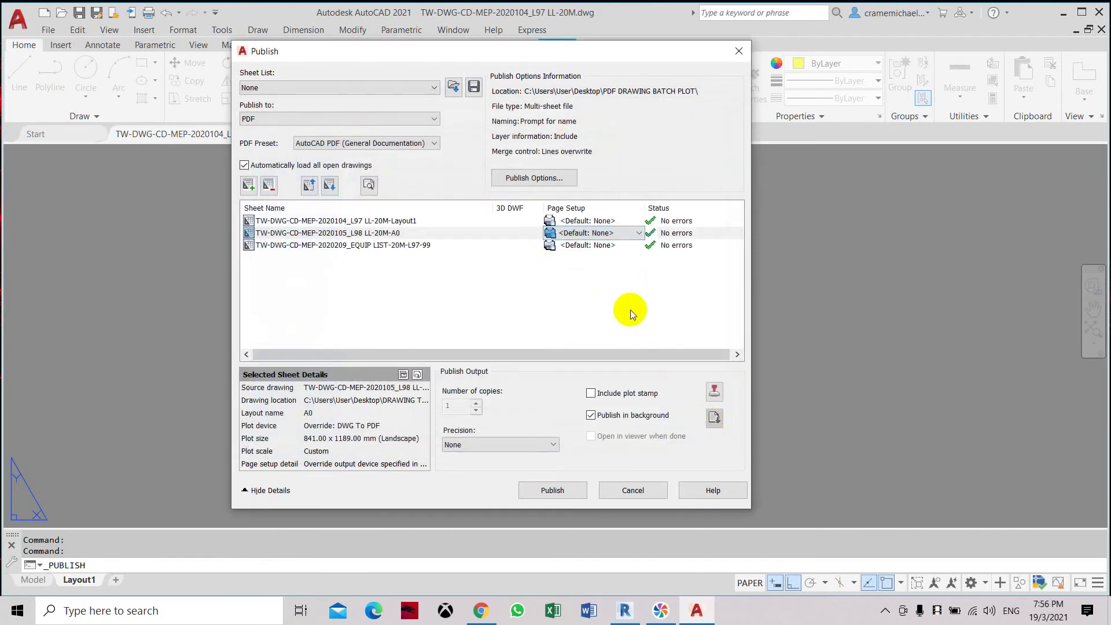
Step: Import the EQUIP LIST sheet's page setup from the EQUIP LIST drawing
left_click(598, 246)
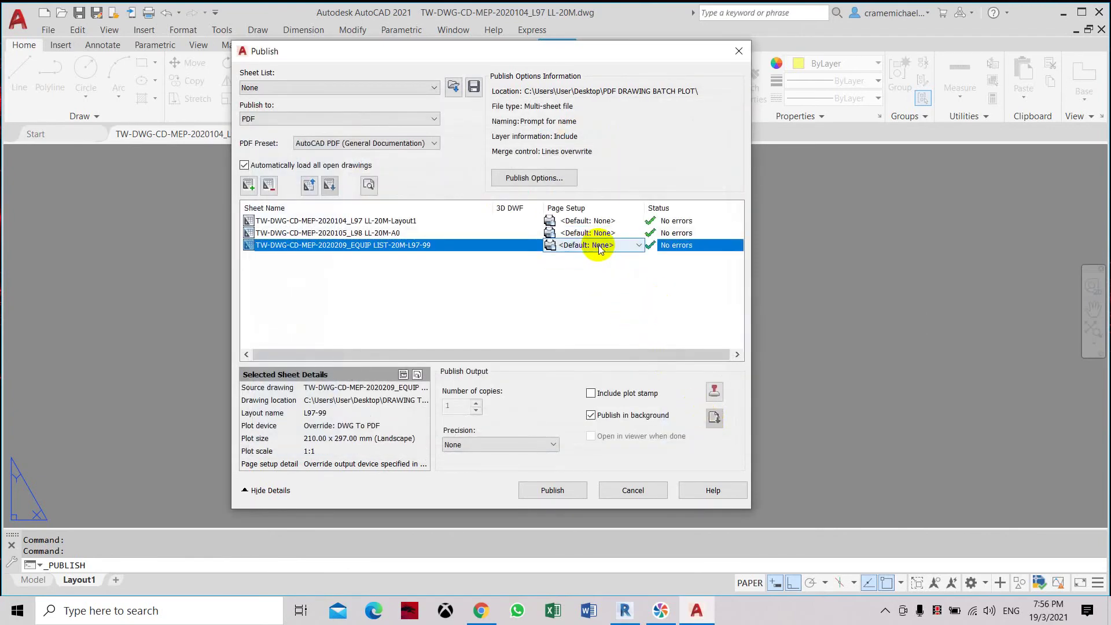
left_click(629, 247)
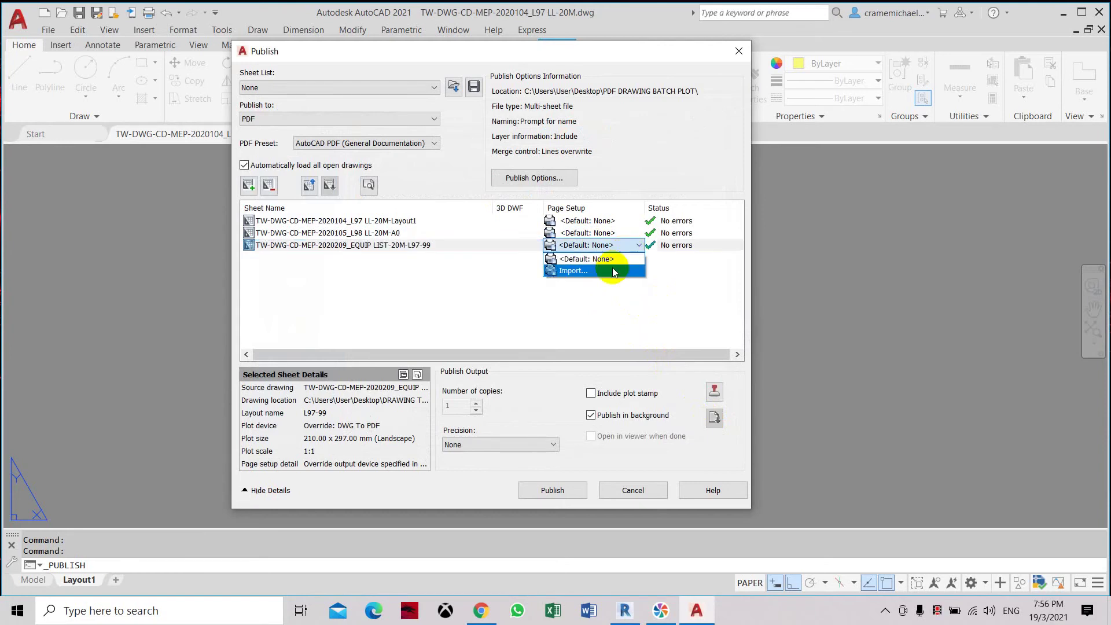
left_click(611, 270)
left_click(521, 192)
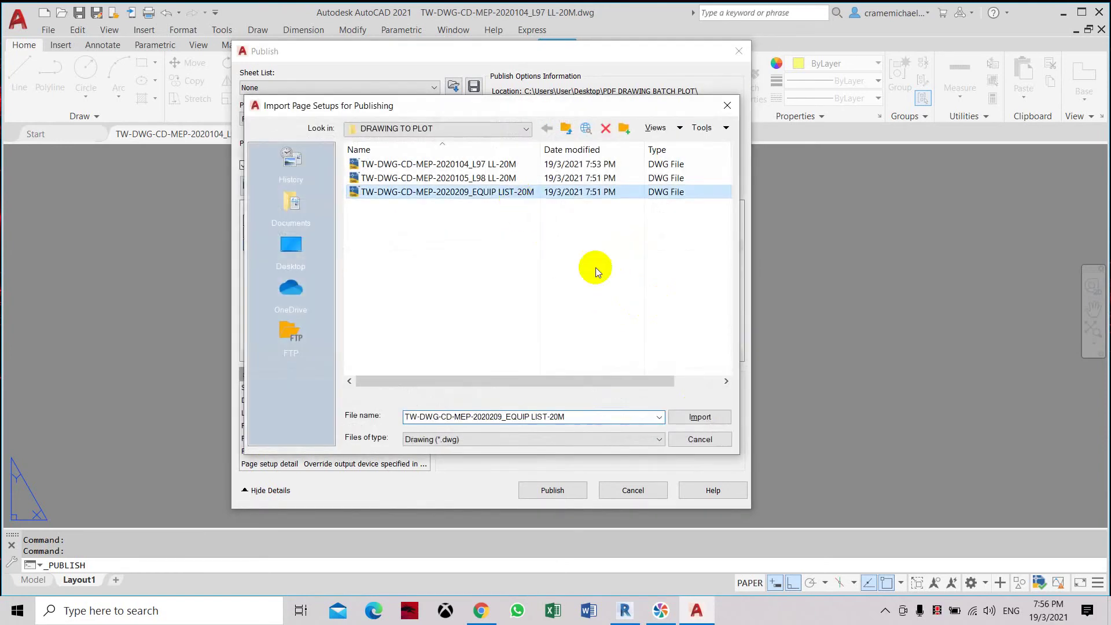
left_click(700, 416)
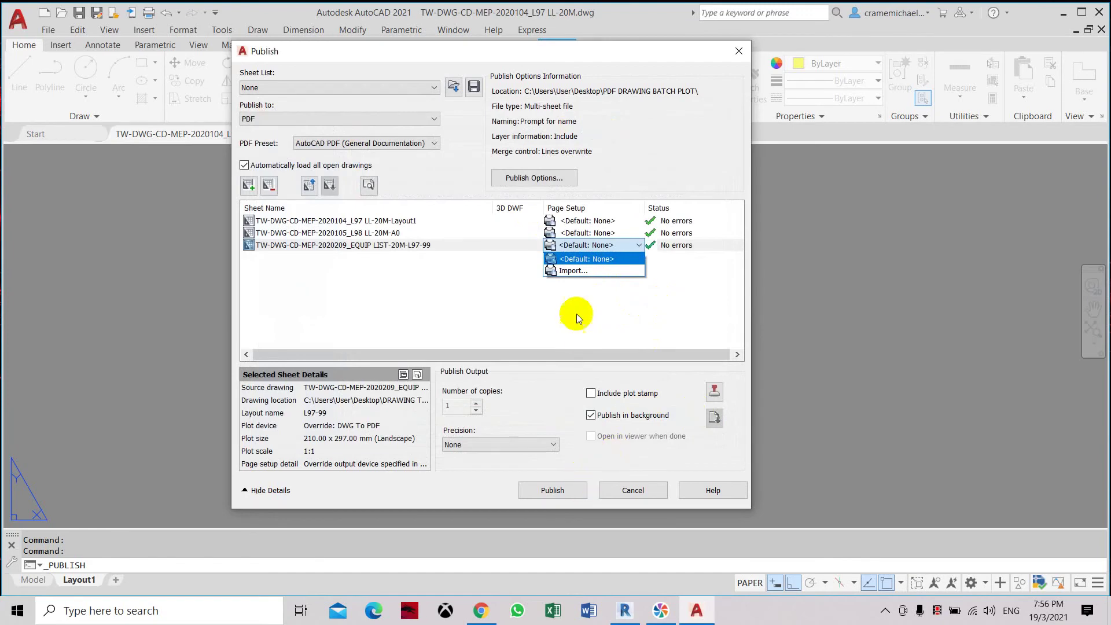
Step: Publish the sheets to TW-DWG-CD-MEP-2020104_L97 LL-20M.pdf as a background job and dismiss the notice
left_click(573, 498)
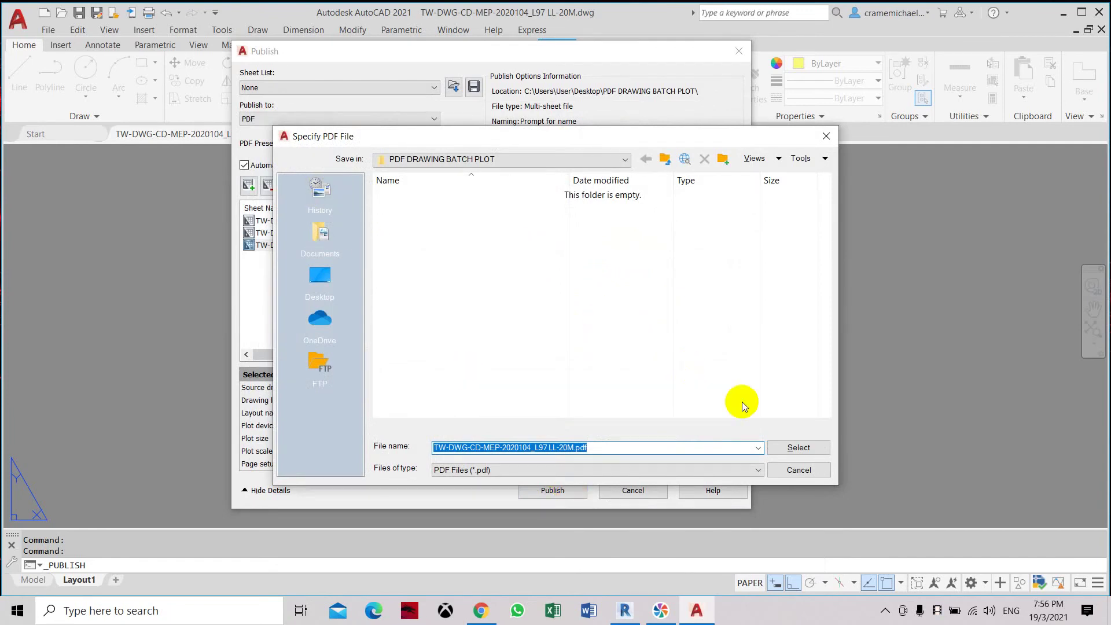
left_click(798, 449)
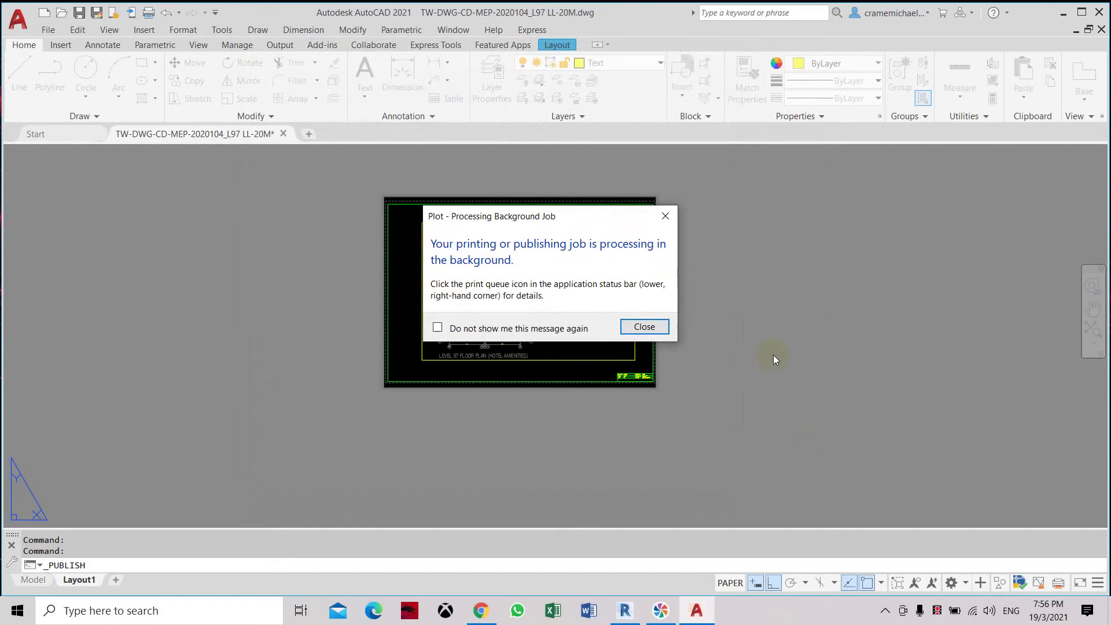
left_click(664, 330)
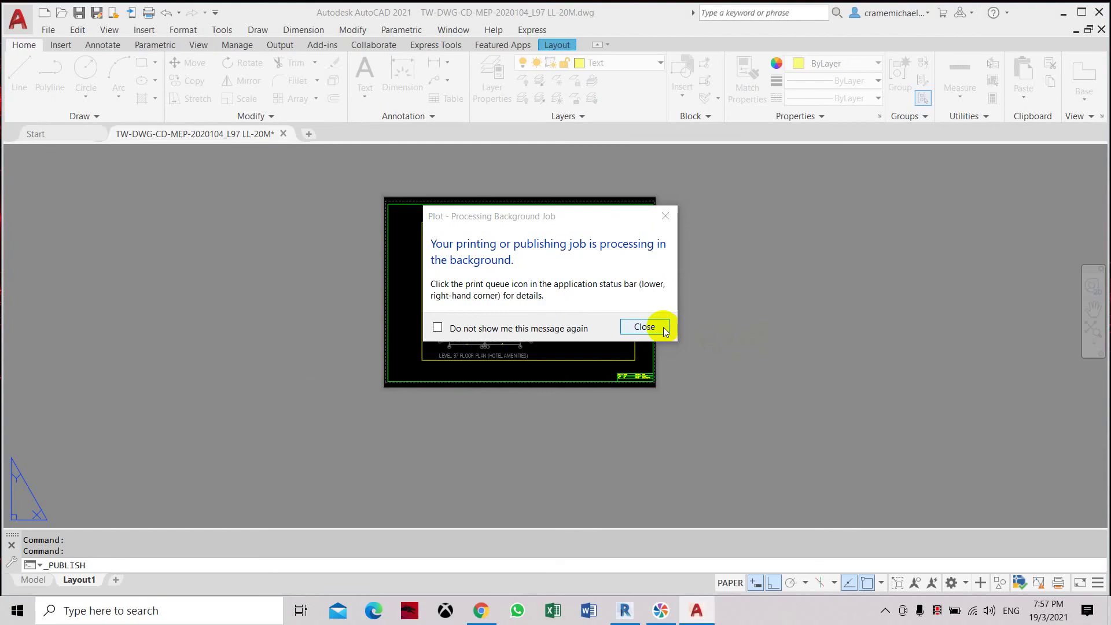
left_click(665, 330)
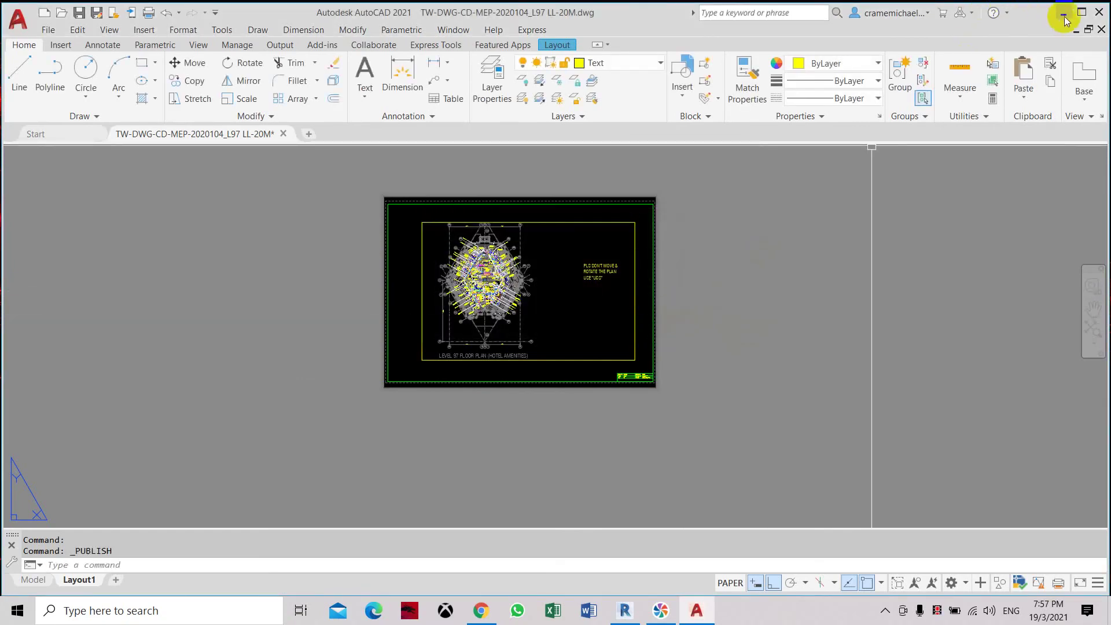
left_click(1062, 15)
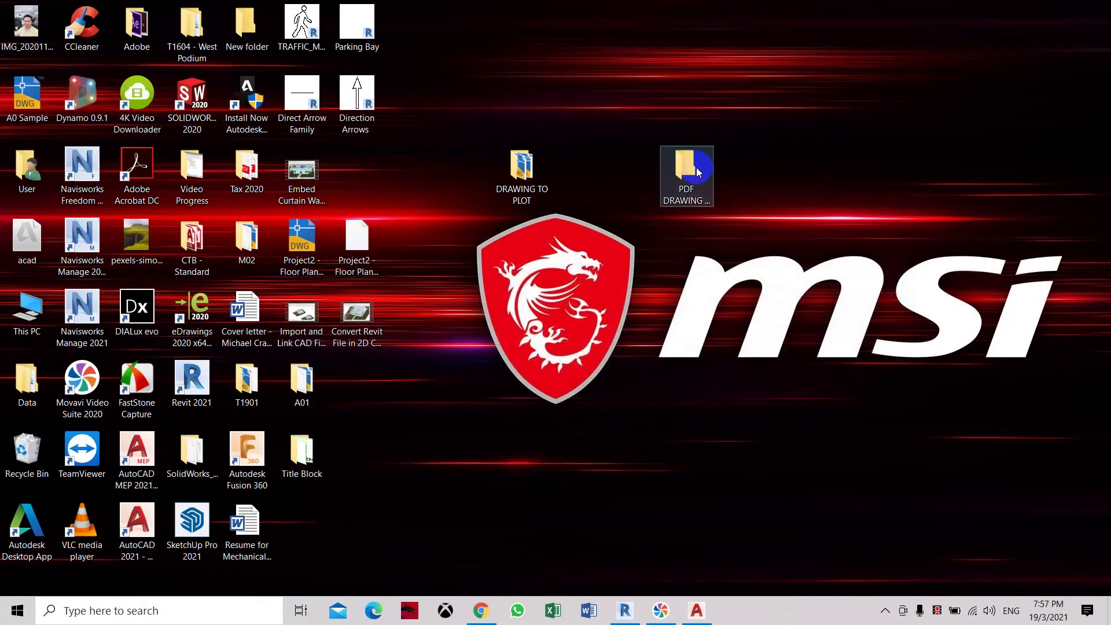
double_click(696, 171)
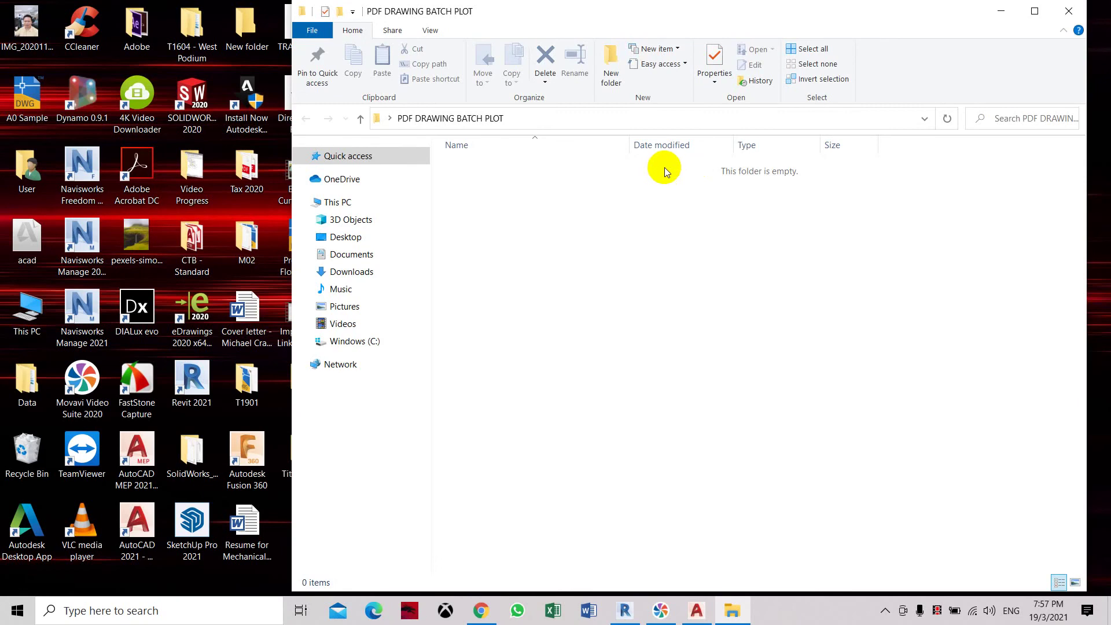
left_click(1067, 15)
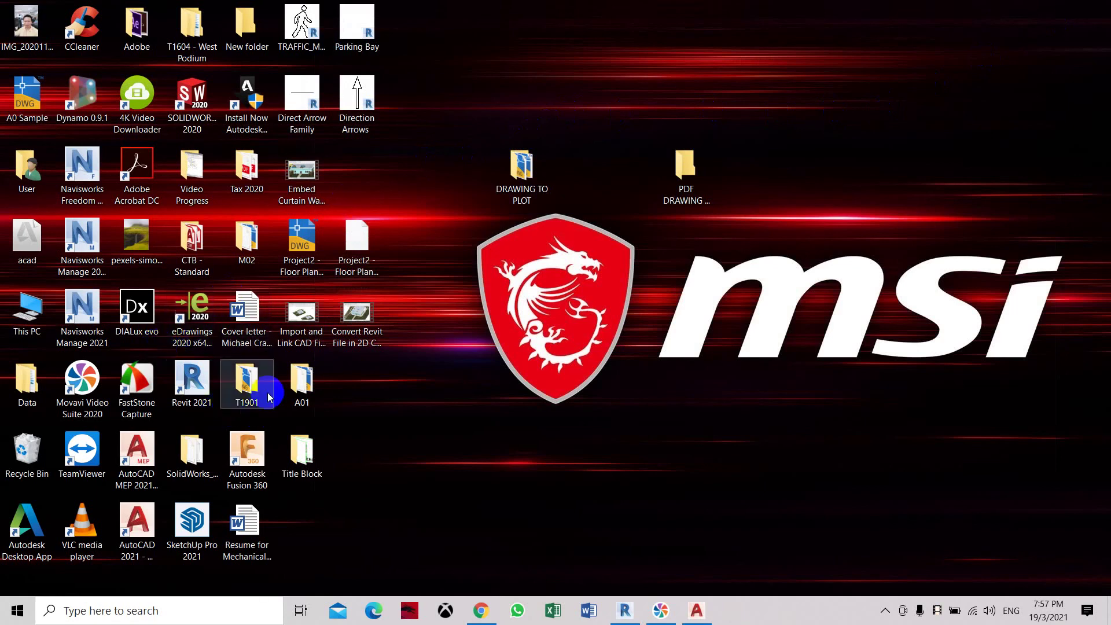
left_click(511, 180)
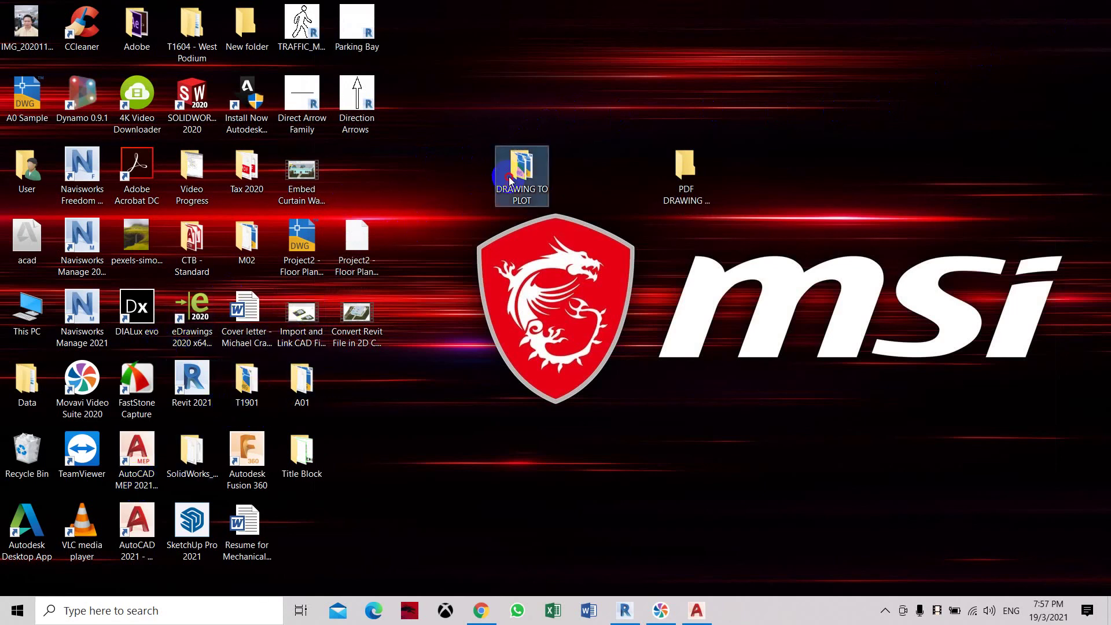
double_click(510, 180)
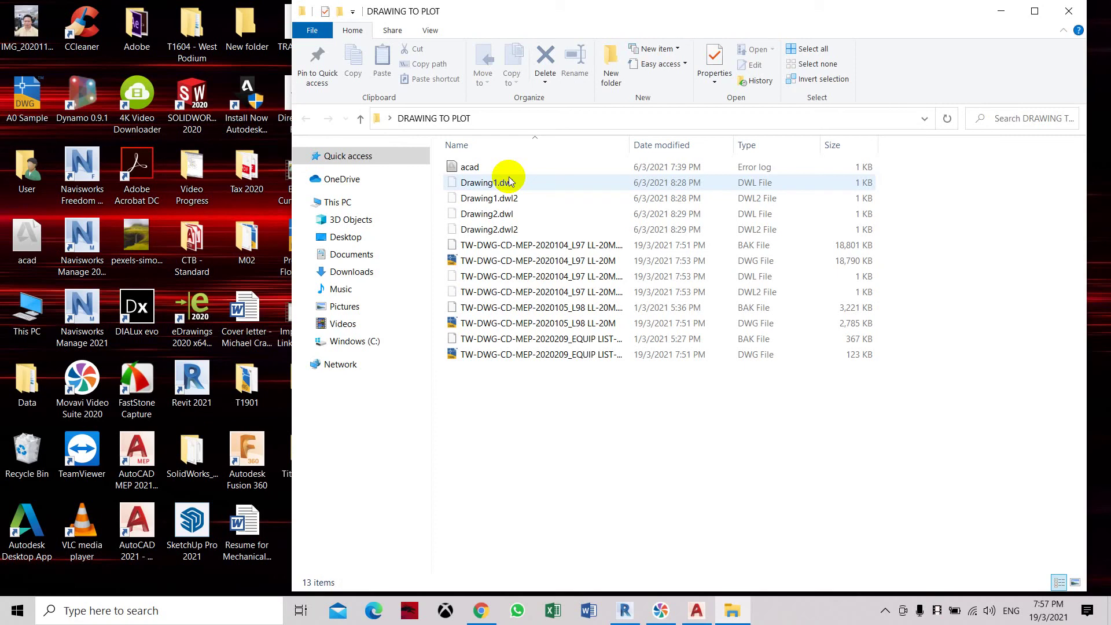
left_click(1068, 11)
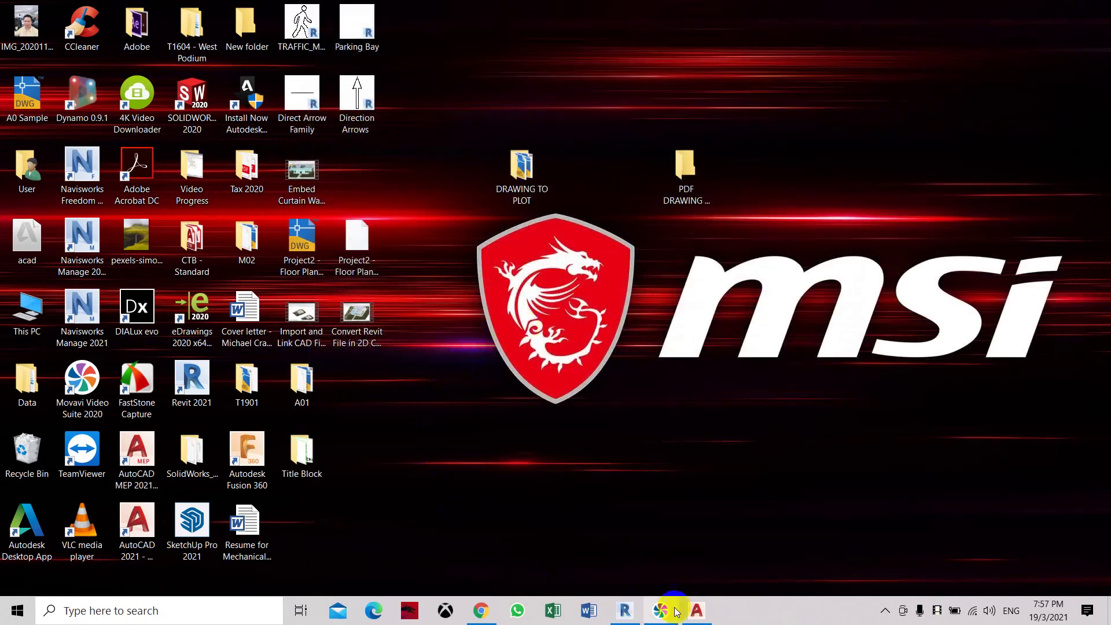
left_click(698, 609)
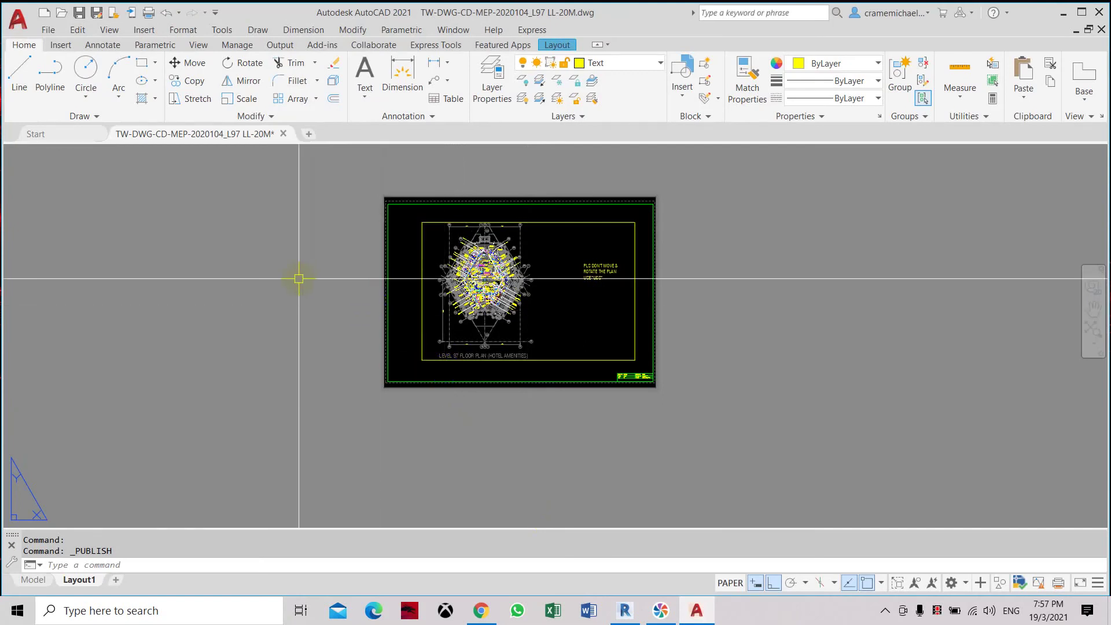